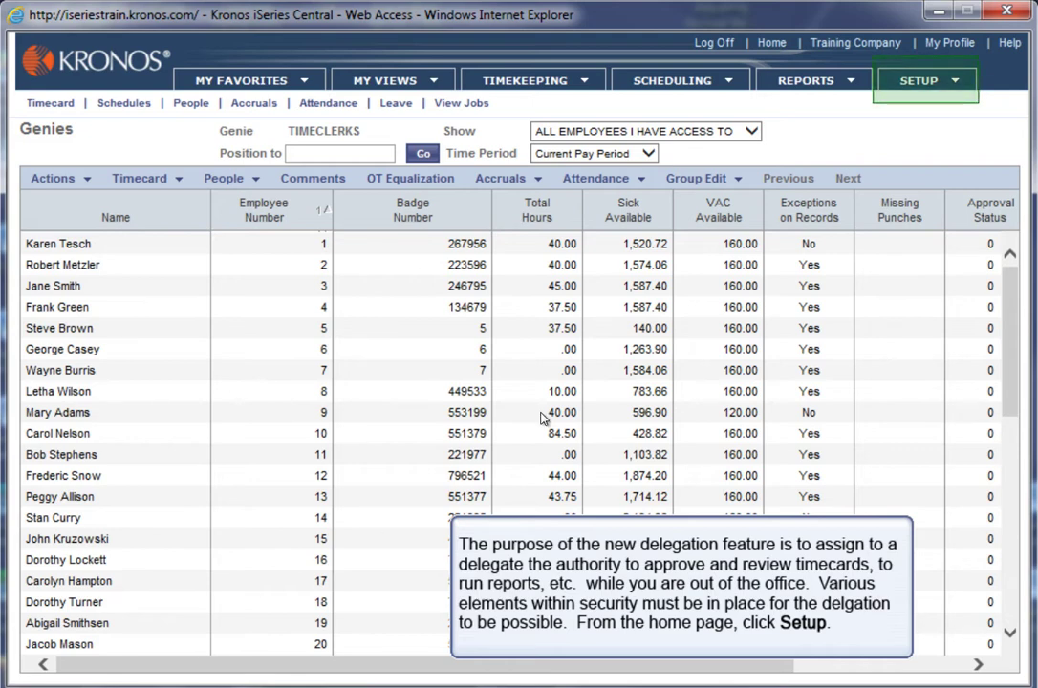
# - Go to Setup > Security > User Profiles and select the INSTRUCTOR profile
pyautogui.click(937, 84)
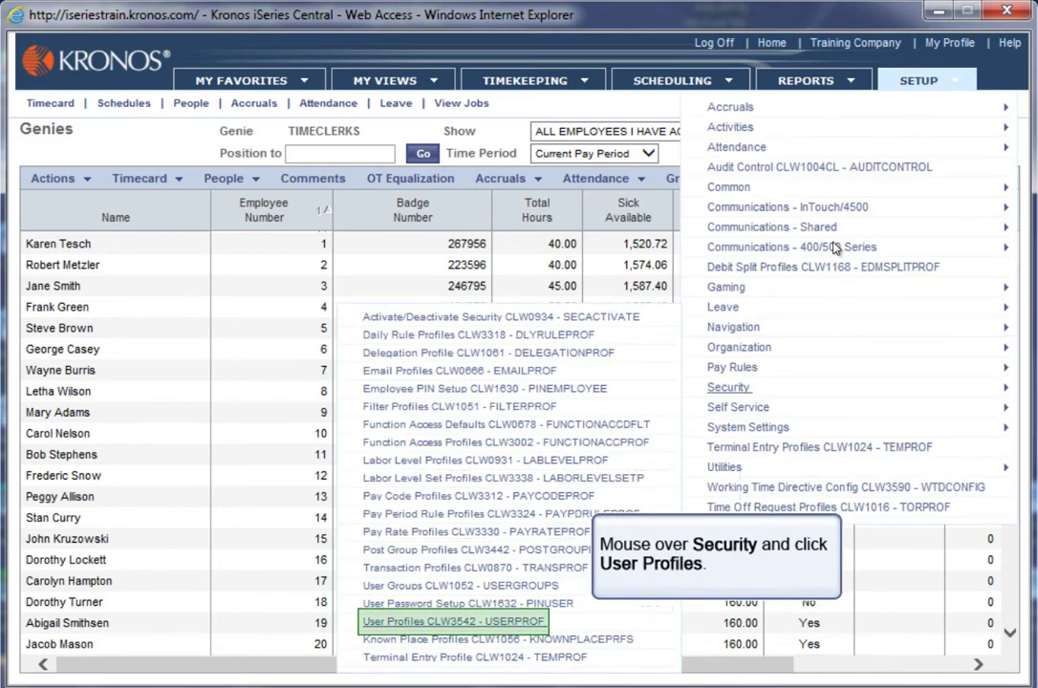
pyautogui.click(417, 622)
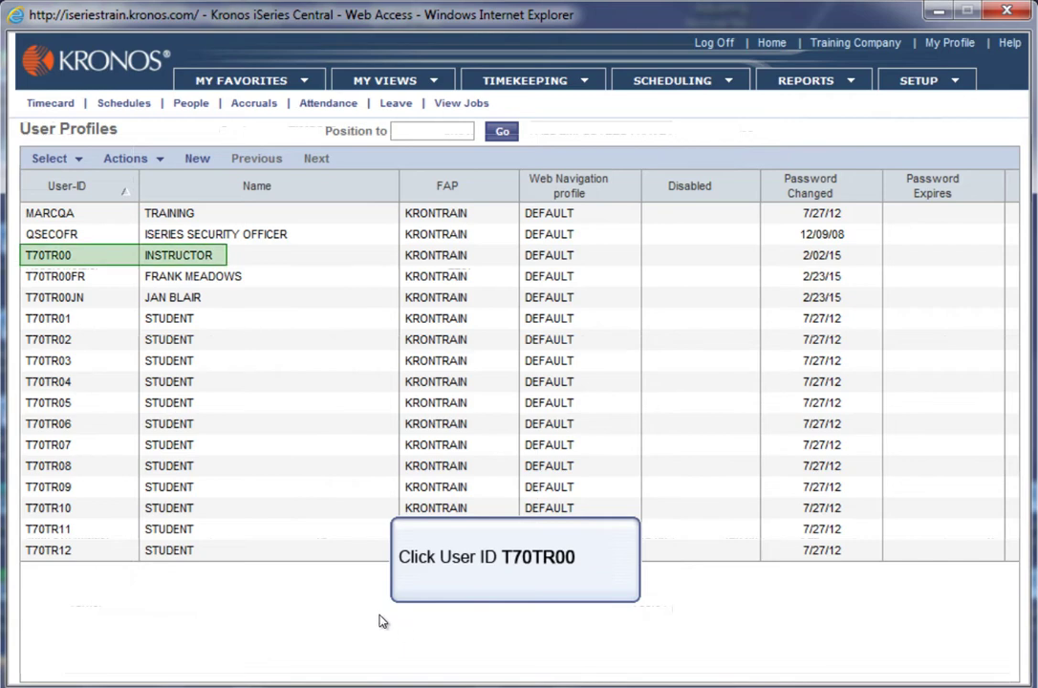
pyautogui.click(65, 258)
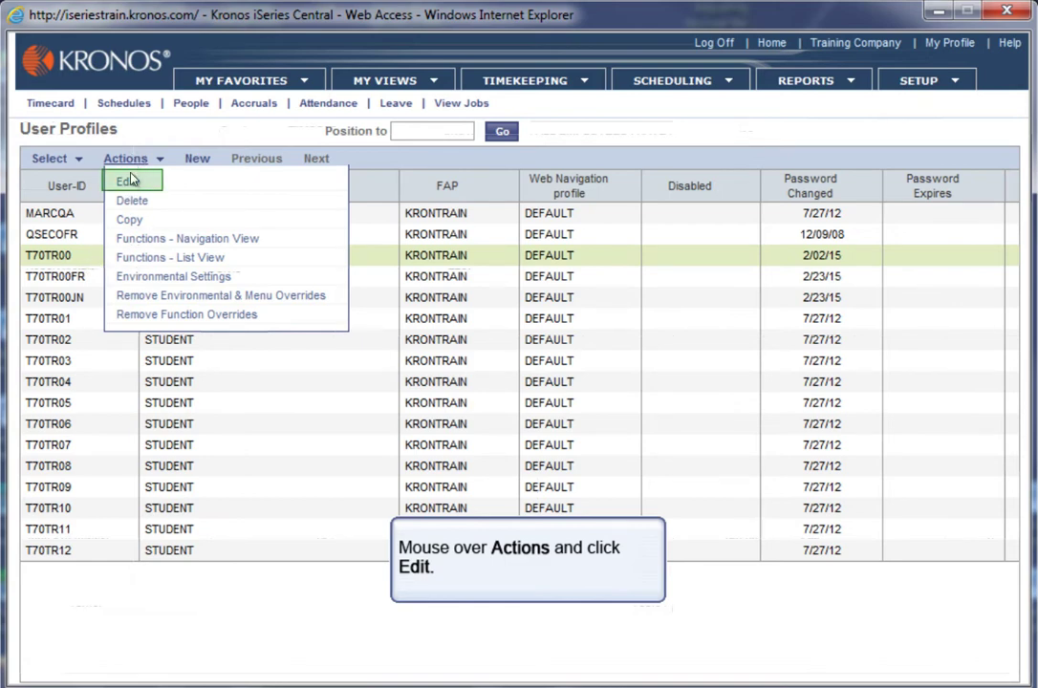
# - Check the INSTRUCTOR profile's delegation-request e-mail, then return to the User Profiles list unchanged
pyautogui.click(127, 185)
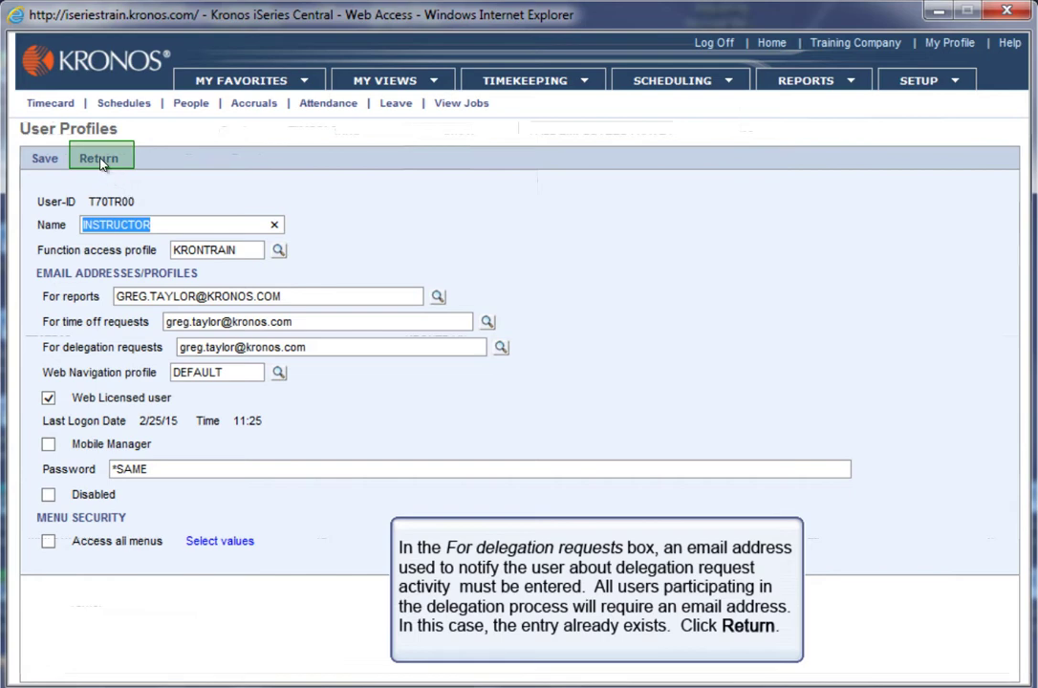
pyautogui.click(99, 160)
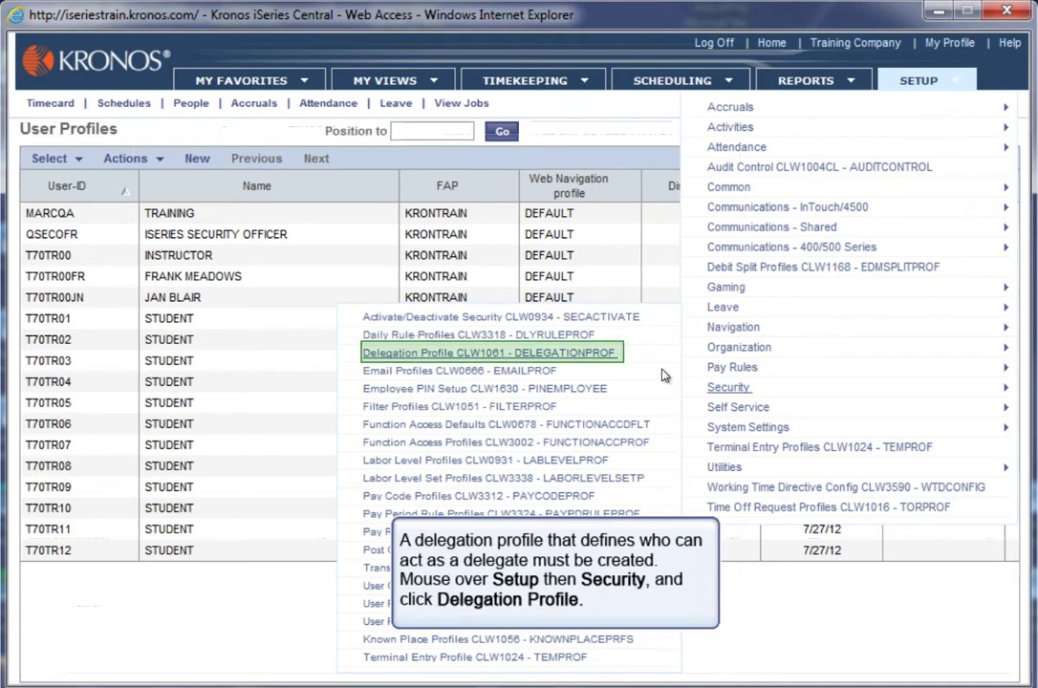
# - Add a delegation profile named 'Supv' with description 'Supervisor' and save it
pyautogui.click(445, 363)
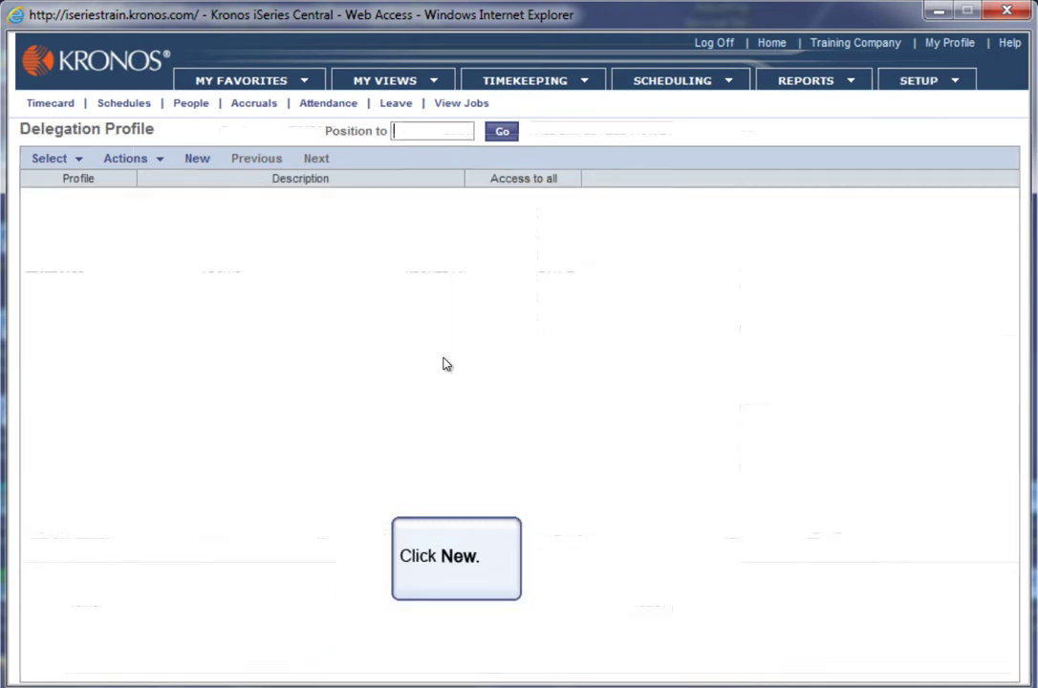
pyautogui.click(199, 165)
pyautogui.click(192, 198)
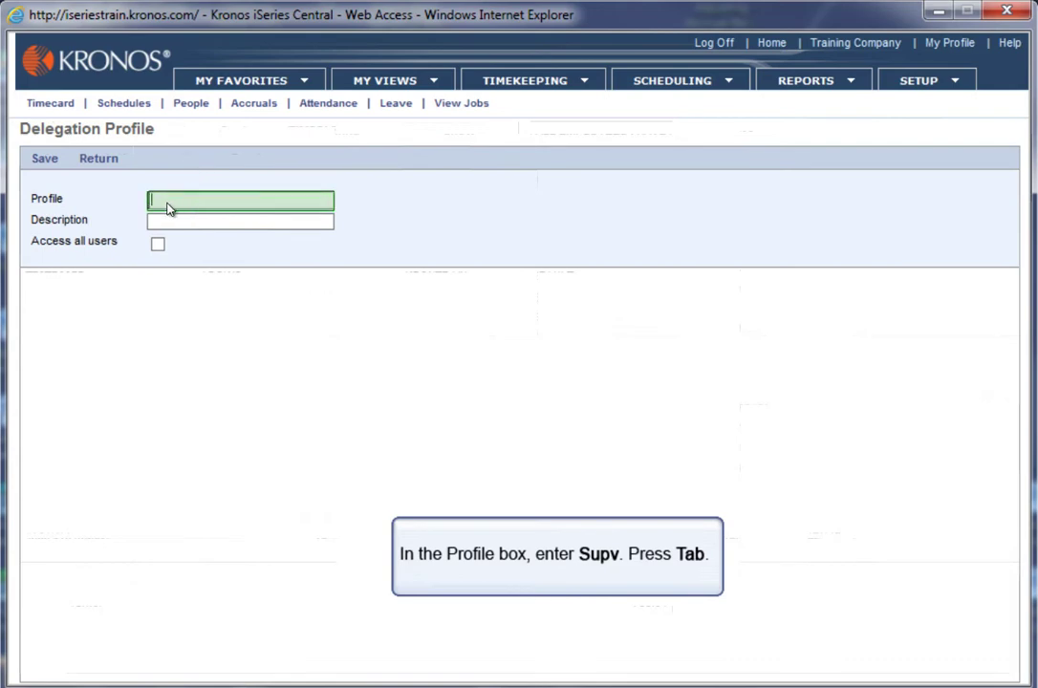
pyautogui.write('Supv')
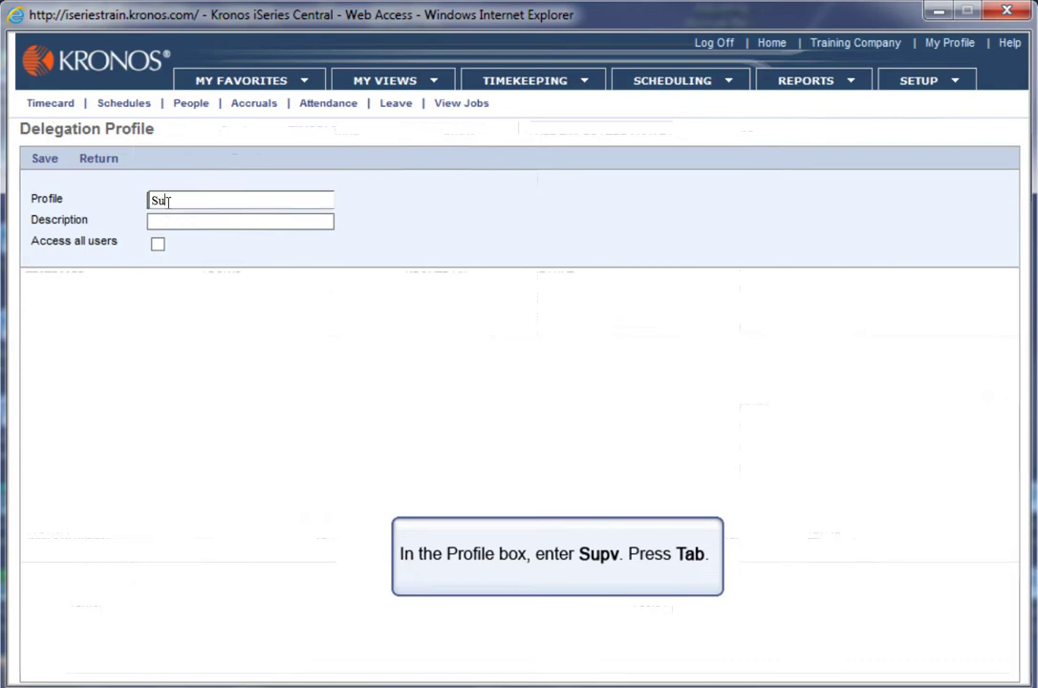
pyautogui.press('Tab')
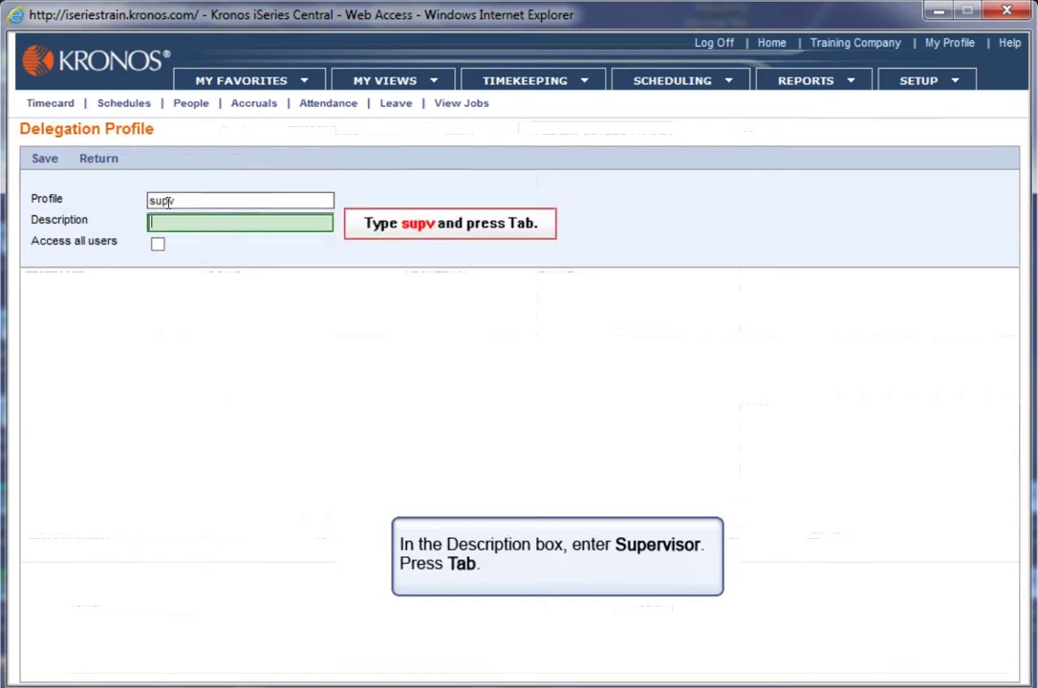
pyautogui.write('S')
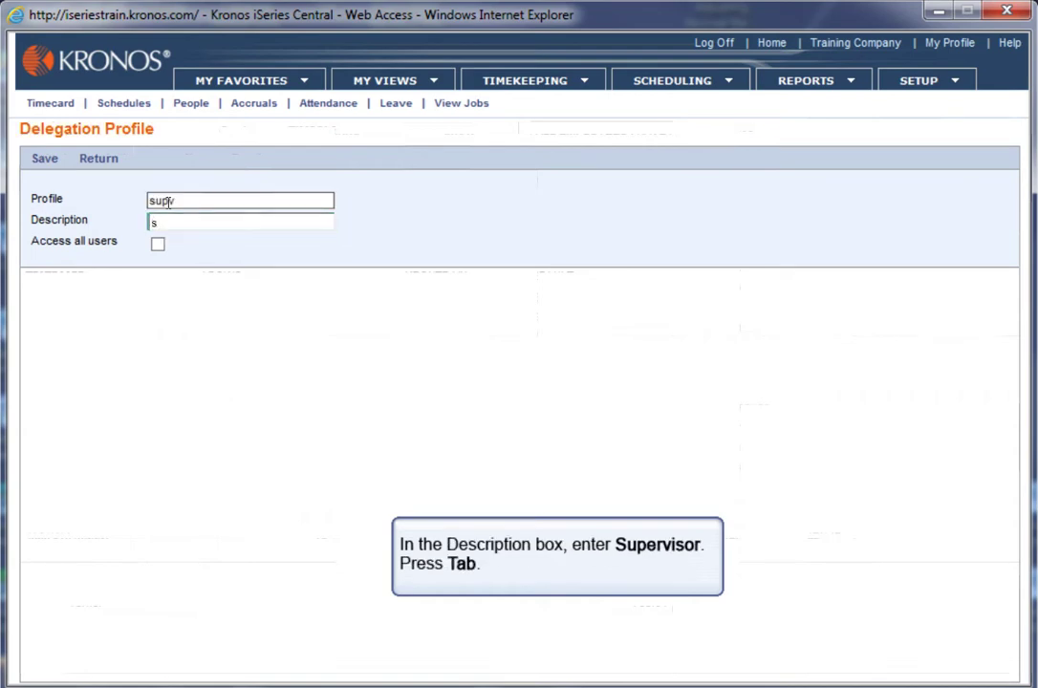
pyautogui.write('upervisor')
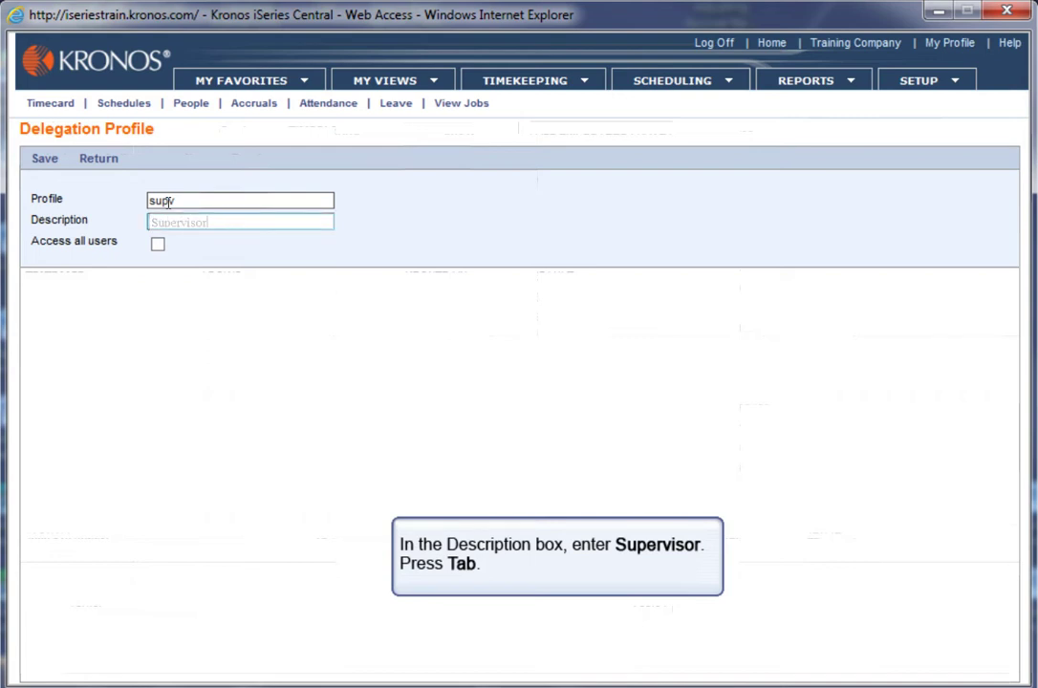
pyautogui.press('Tab')
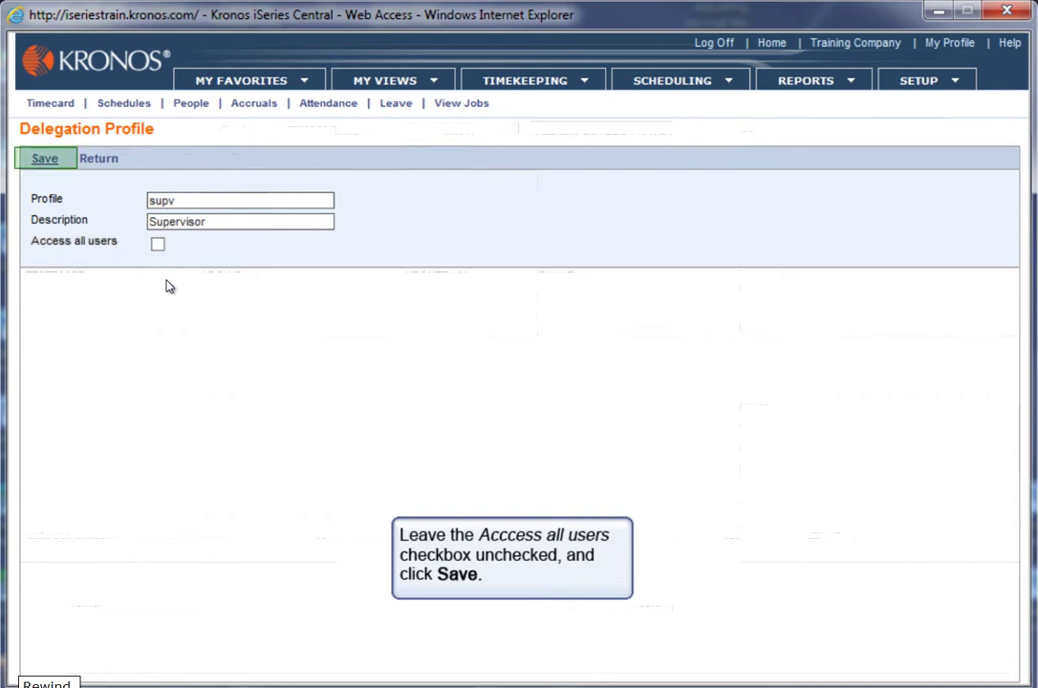
pyautogui.click(37, 163)
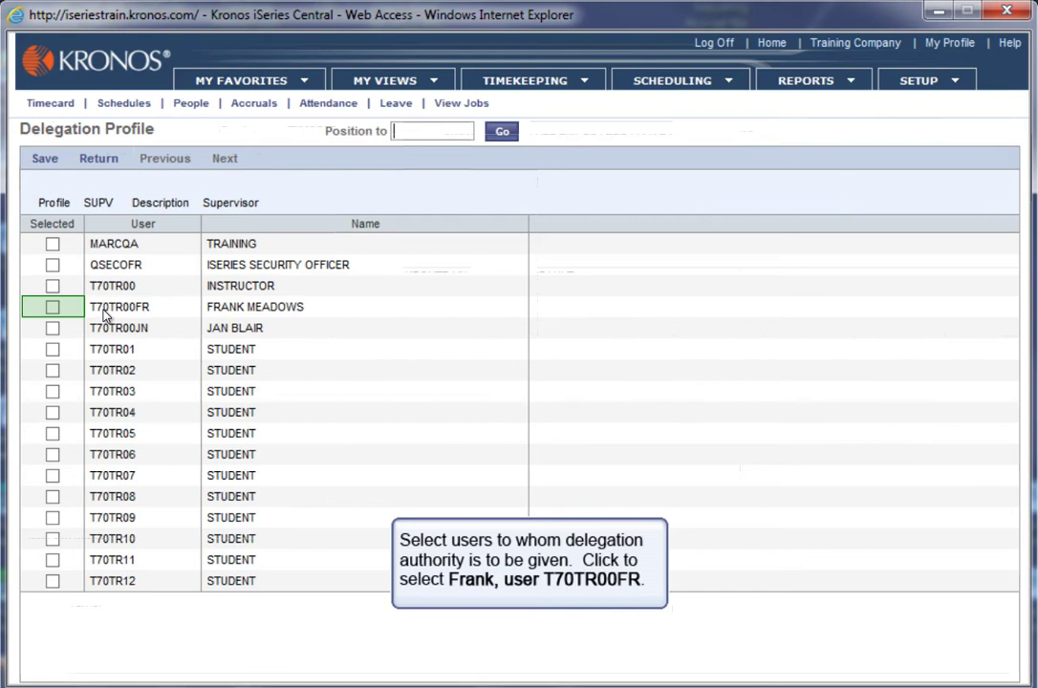
# - Tick Selected for the two staff users listed after INSTRUCTOR and save SUPV
pyautogui.click(53, 307)
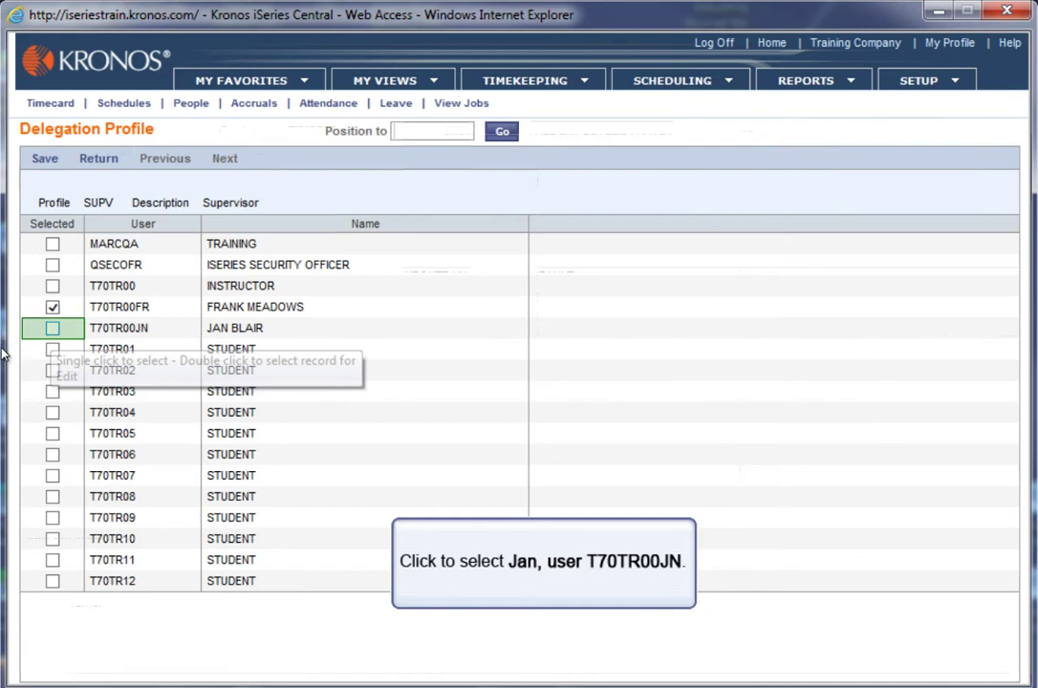
pyautogui.click(53, 328)
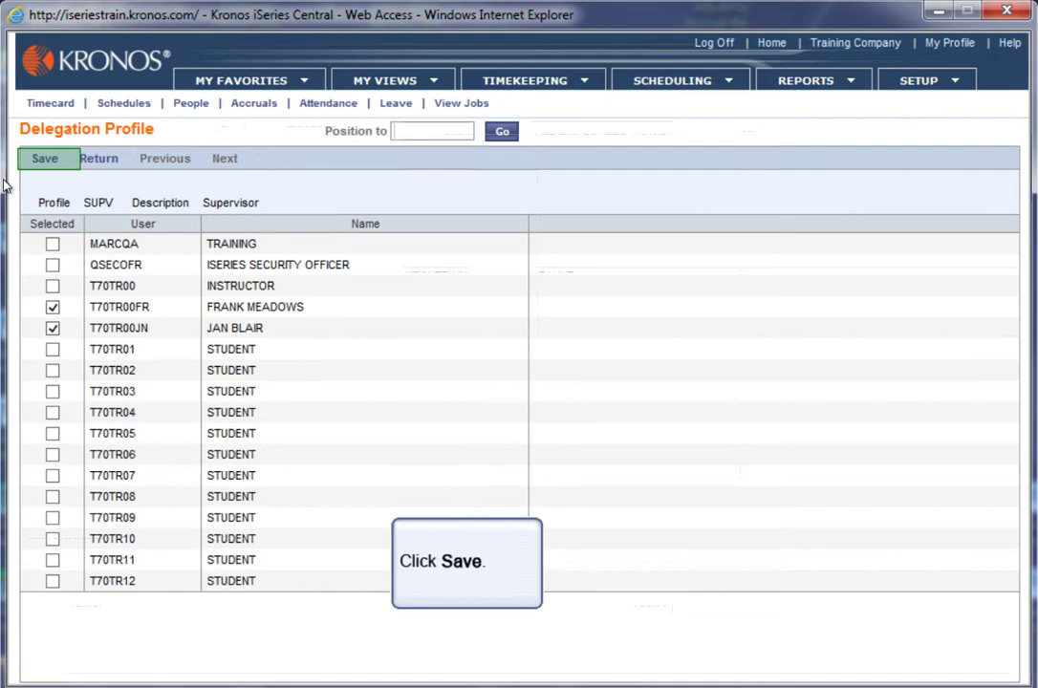
pyautogui.click(45, 162)
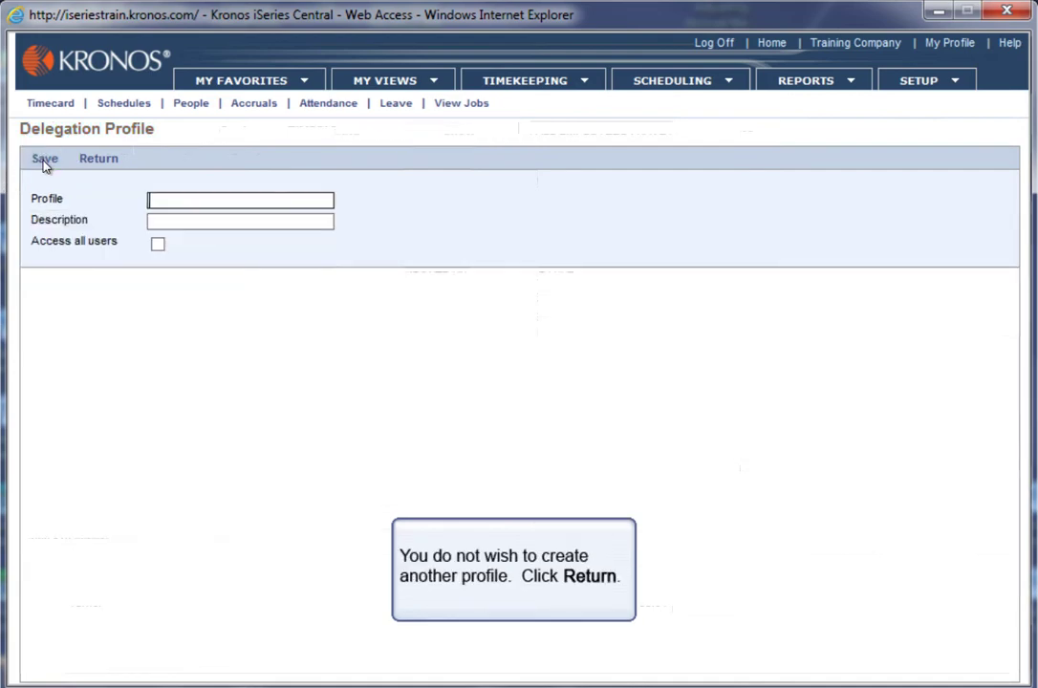
# - Open the INSTRUCTOR user's Functions - List View from User Profiles
pyautogui.click(92, 166)
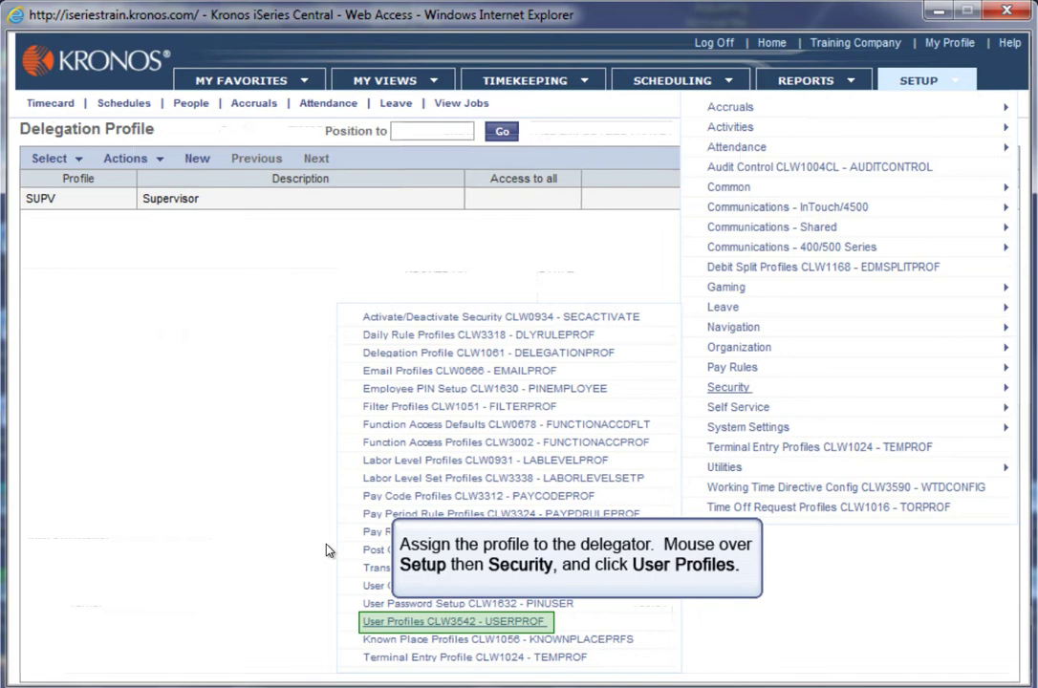
pyautogui.click(442, 623)
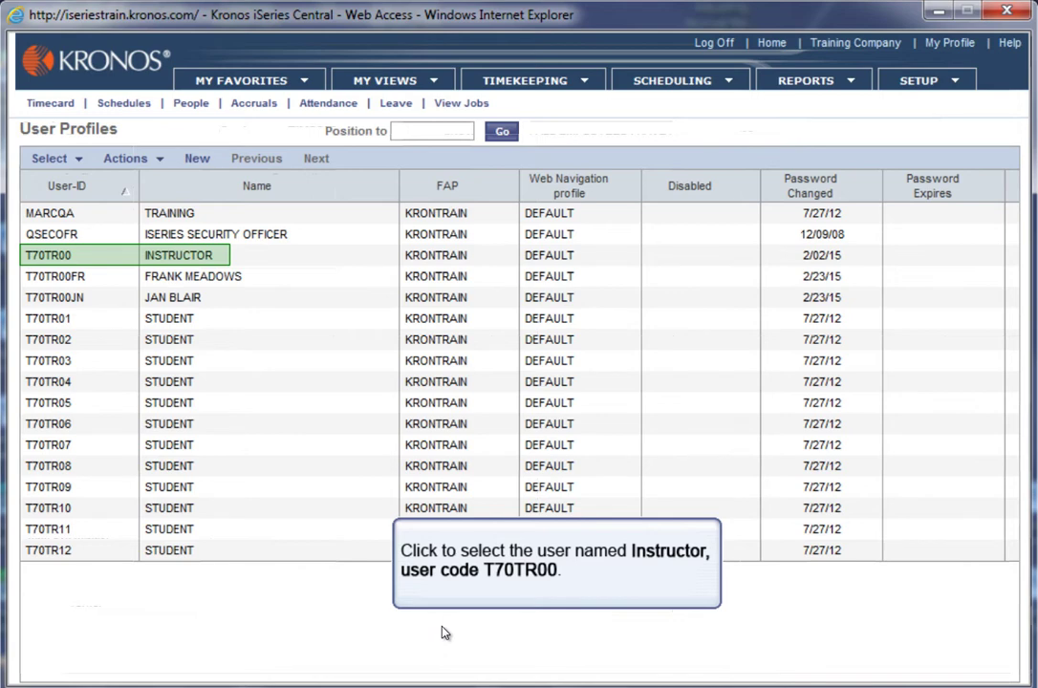
pyautogui.click(50, 265)
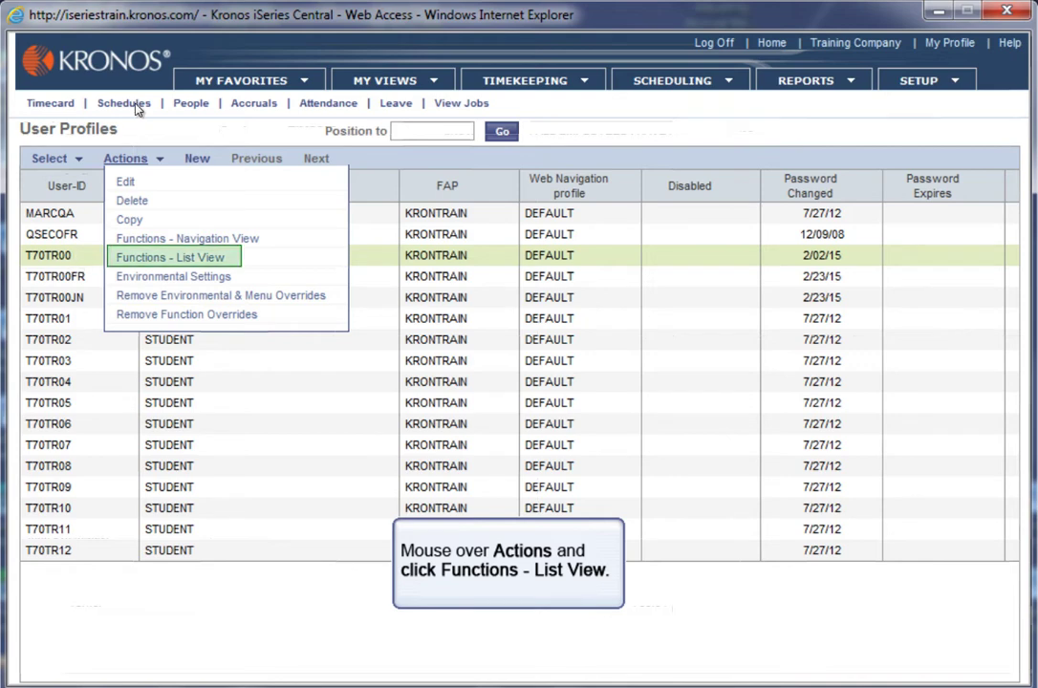
pyautogui.click(136, 263)
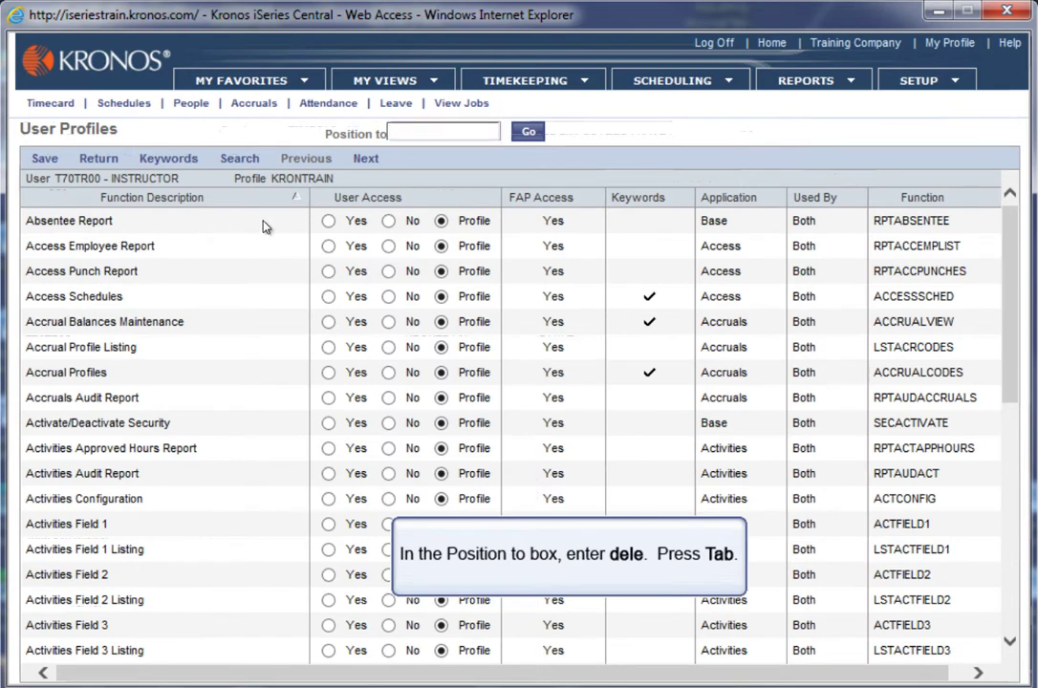
# - Position the function list at 'dele' and select the Delegation Request function
pyautogui.write('dele')
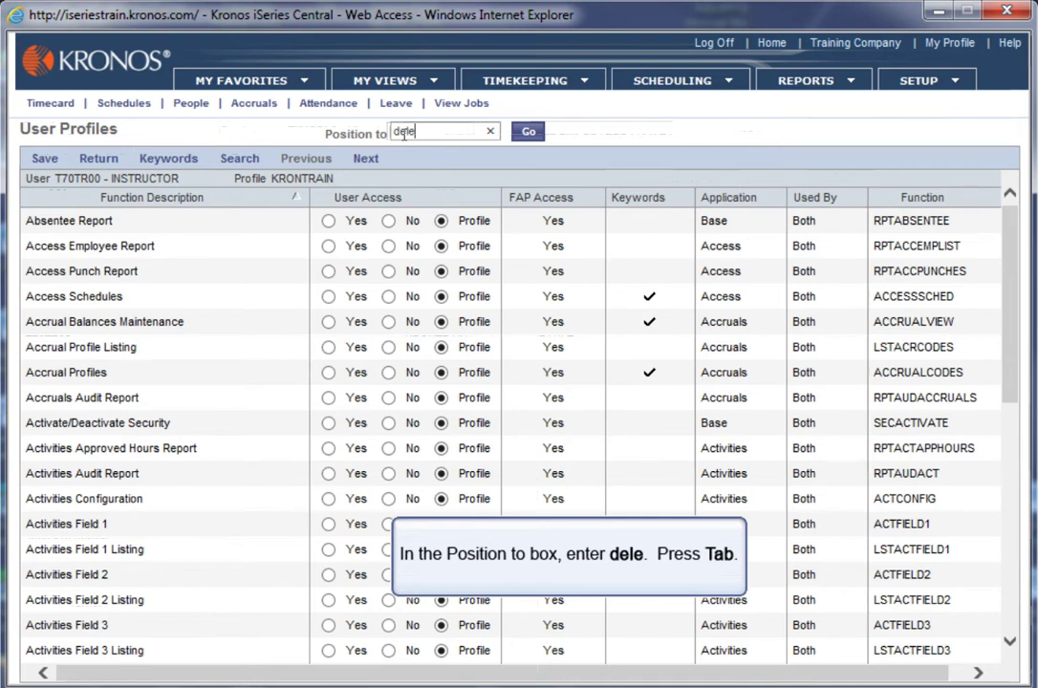
pyautogui.press('Tab')
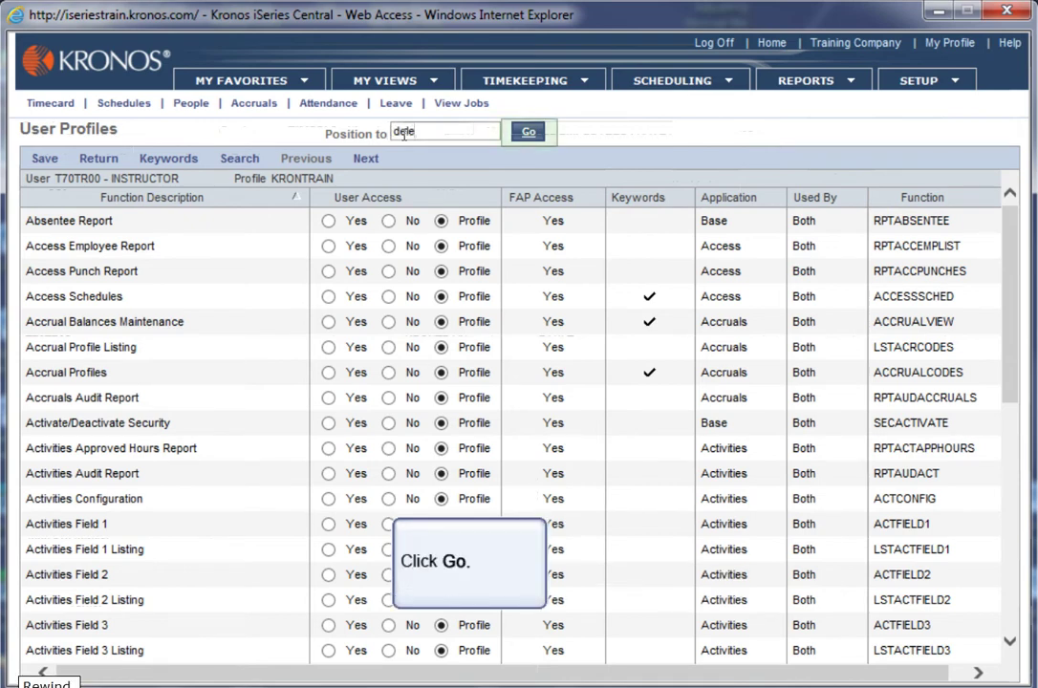
pyautogui.click(534, 136)
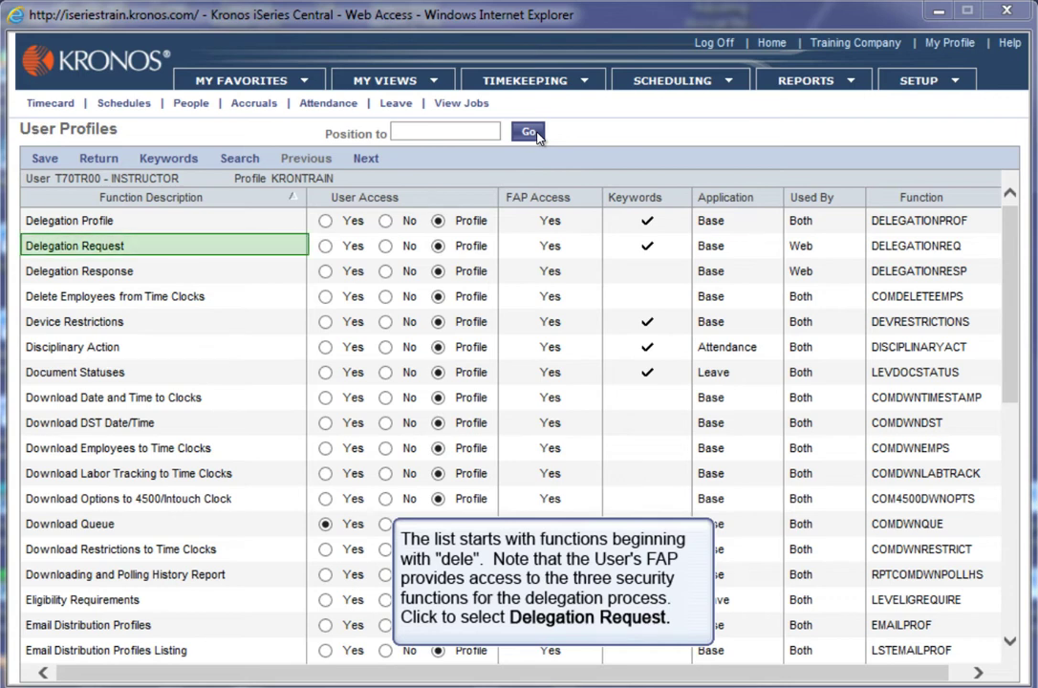
pyautogui.click(53, 253)
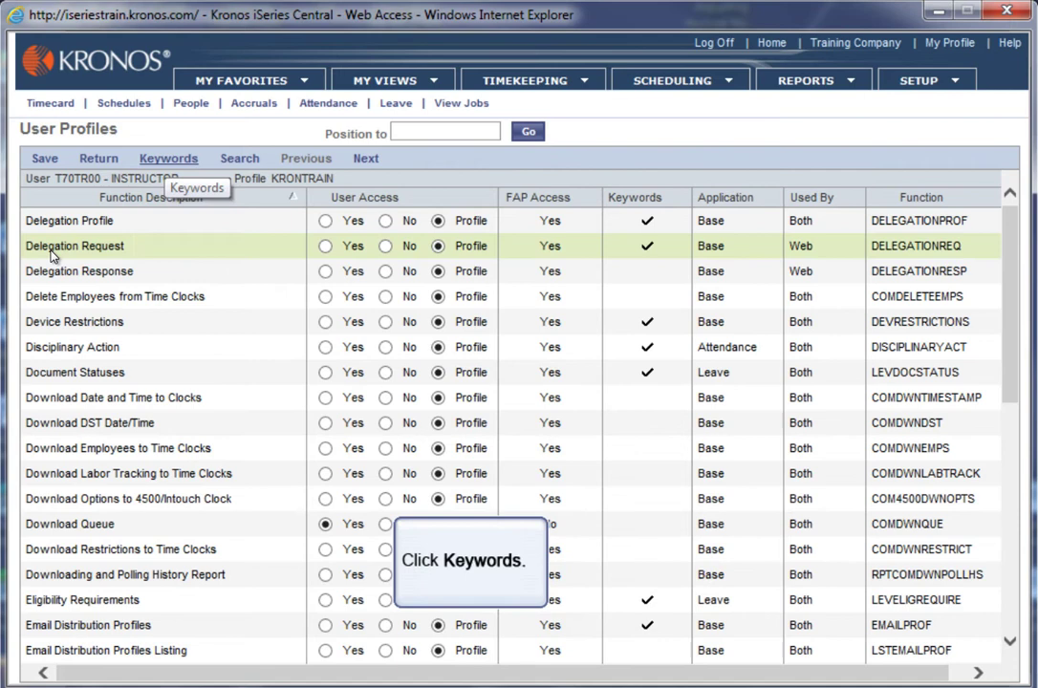
# - Choose SUPV as the Delegation Request's Delegate Profile value and save
pyautogui.click(167, 160)
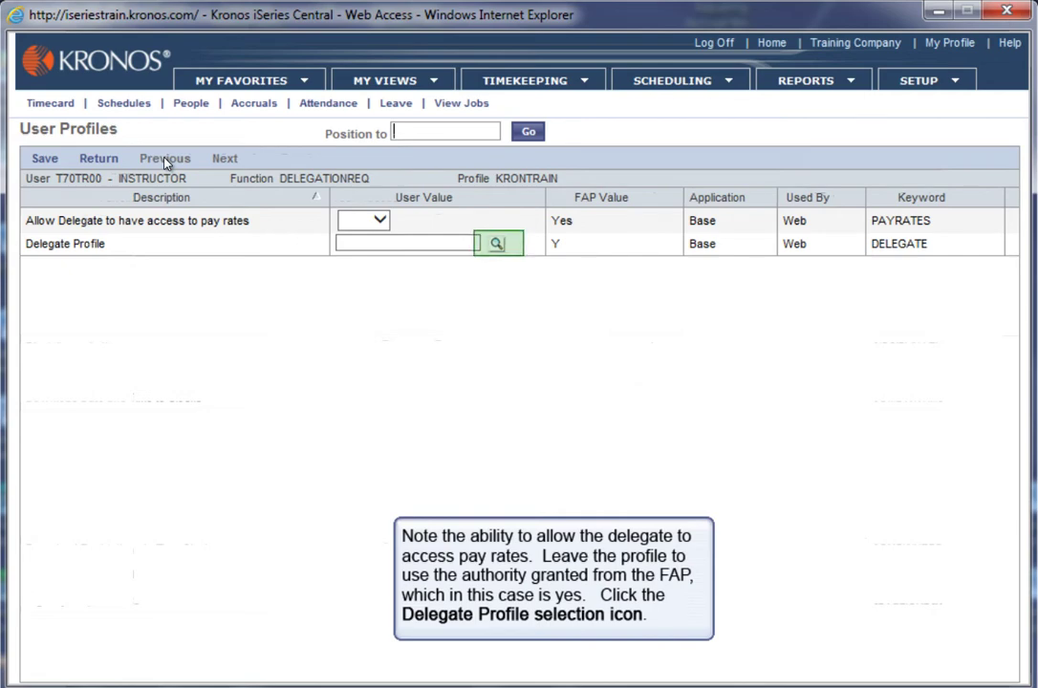
pyautogui.click(496, 243)
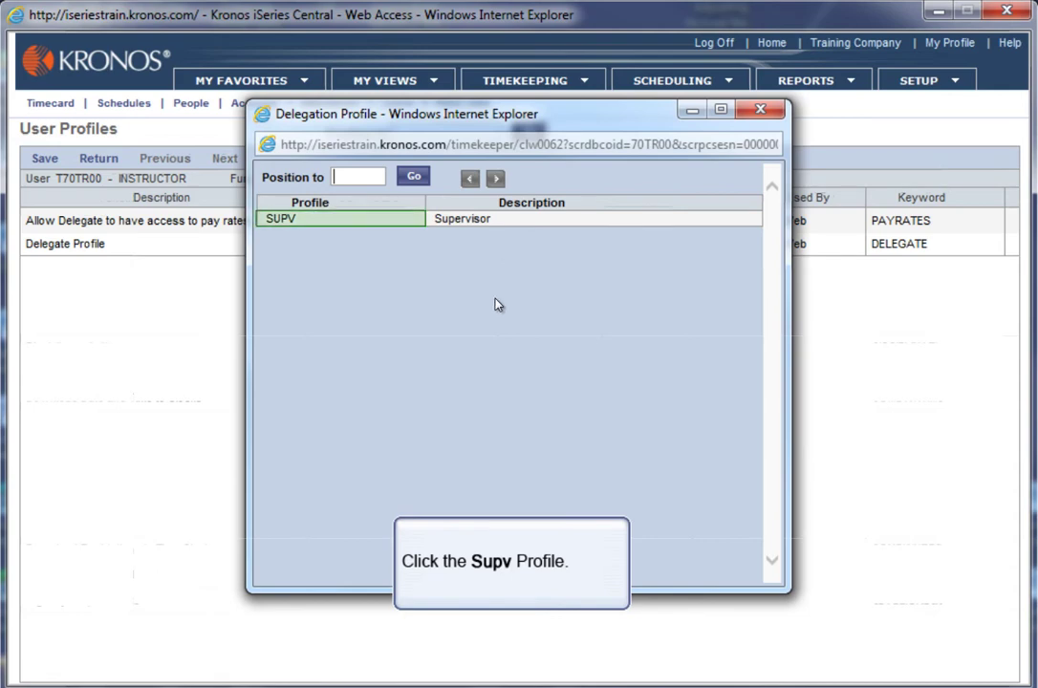
pyautogui.click(286, 226)
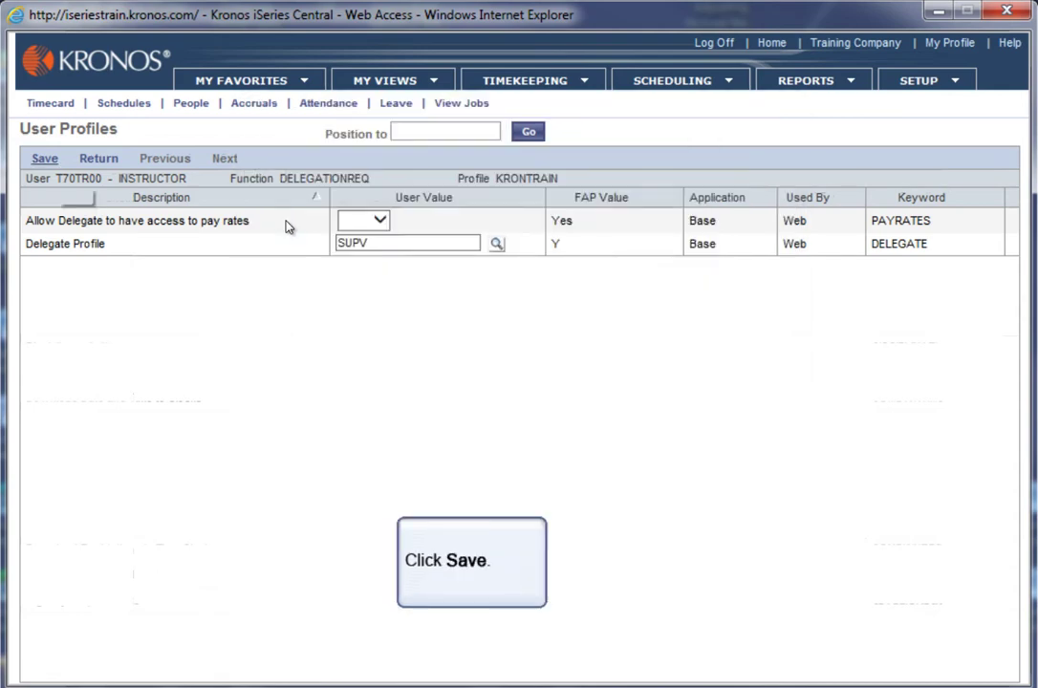
pyautogui.click(42, 161)
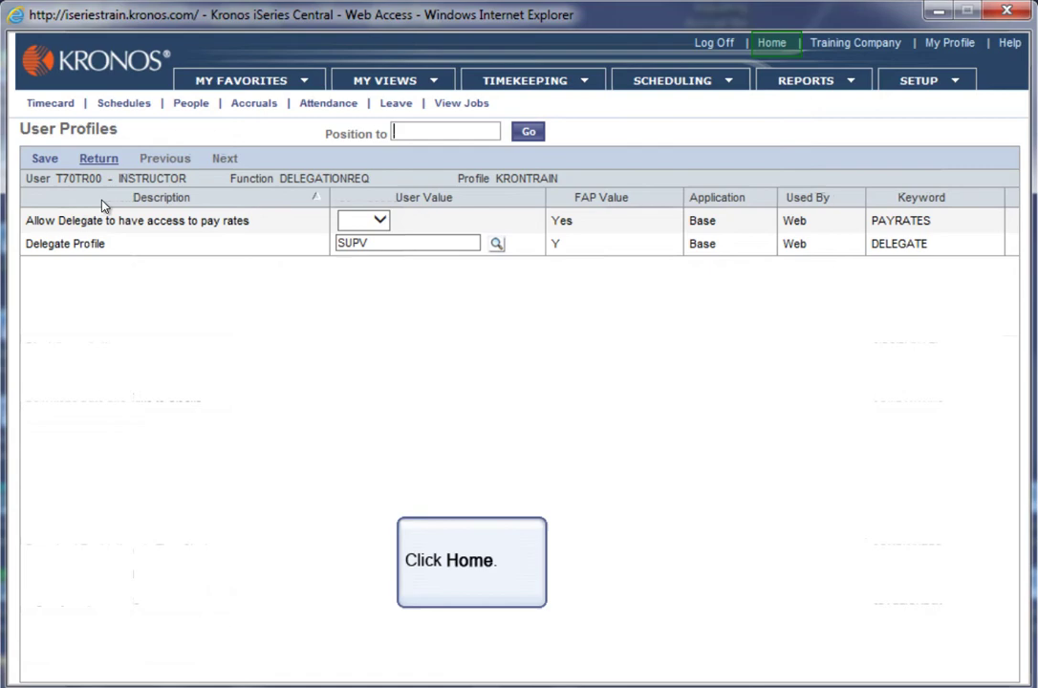
# - From Home, go to Timekeeping > Delegation > Make a Request and start a new request
pyautogui.click(776, 43)
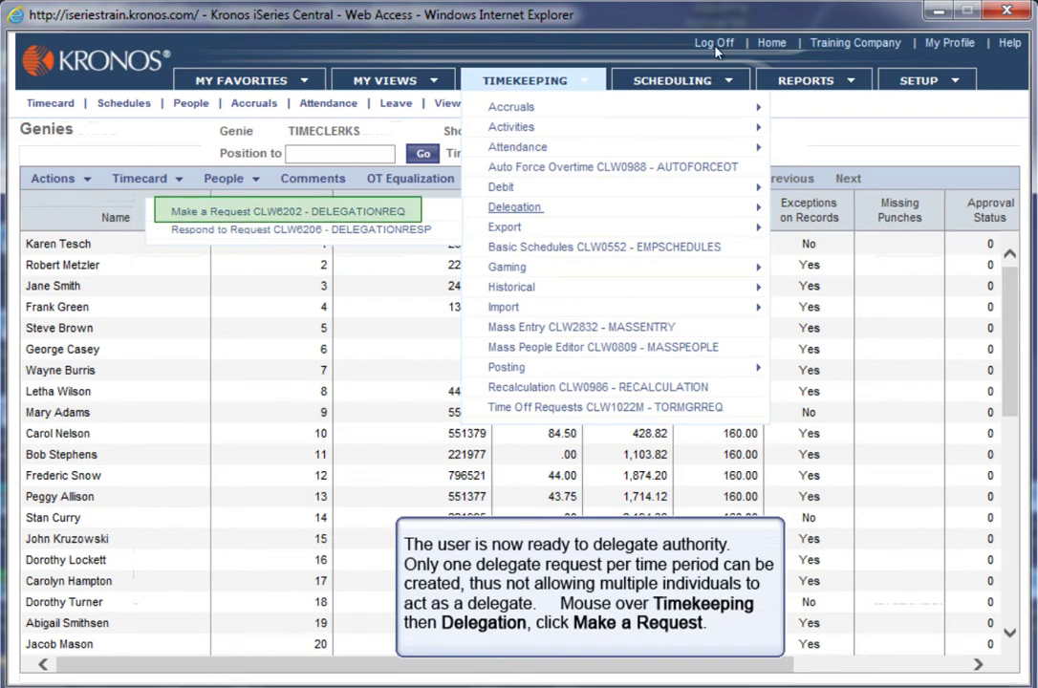
pyautogui.click(222, 224)
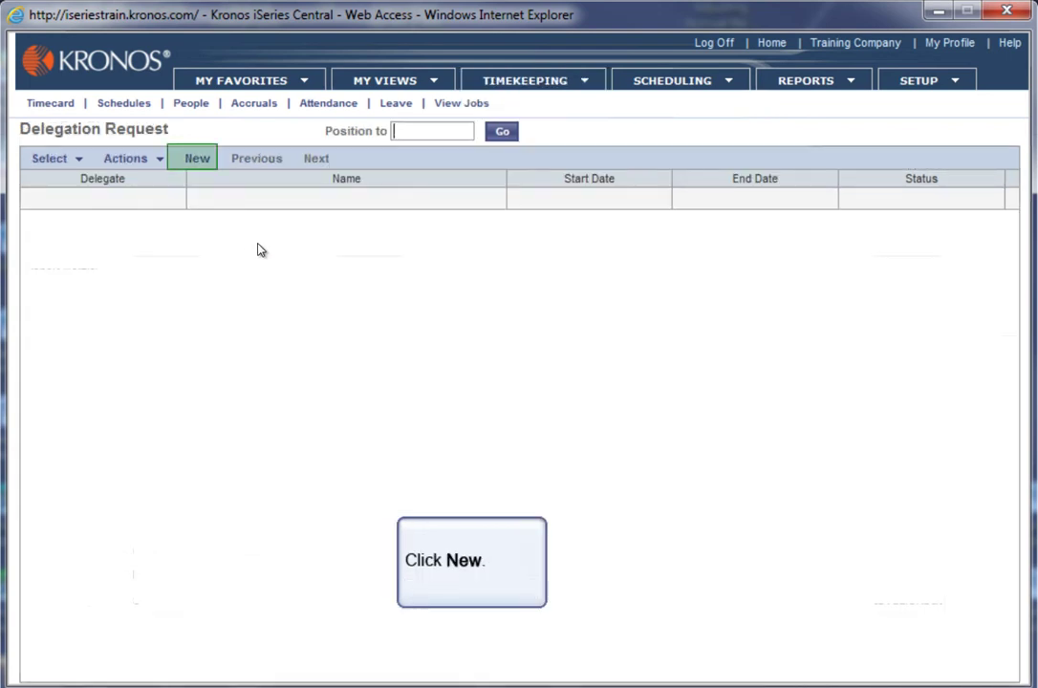
pyautogui.click(199, 164)
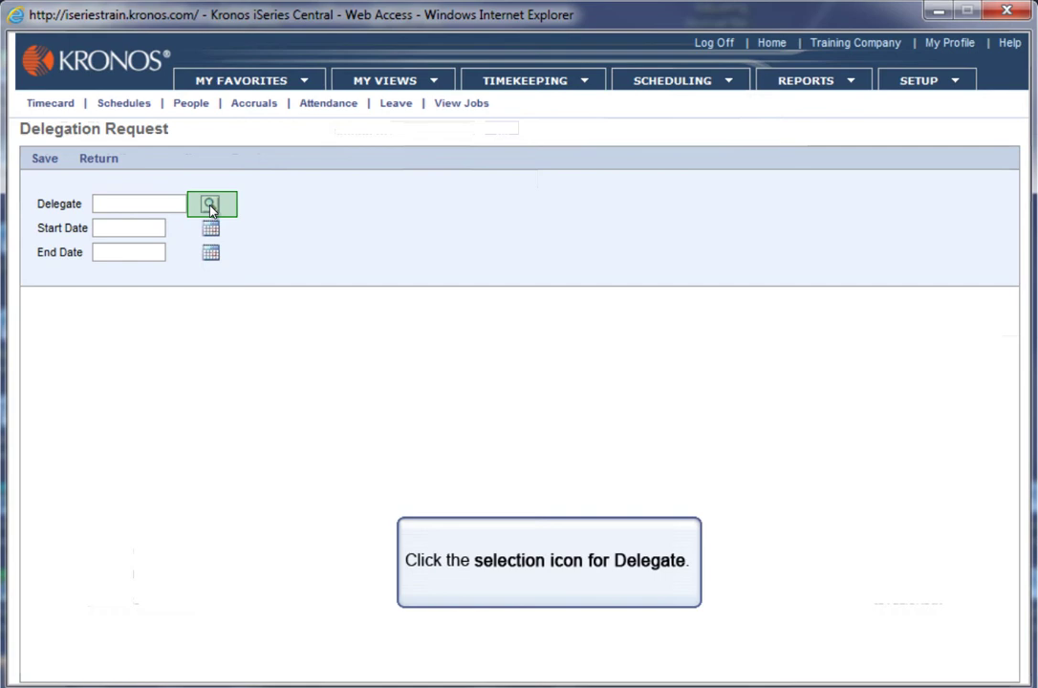
# - Pick the delegate, set dates Feb 23 to Feb 27, and save the request
pyautogui.click(210, 207)
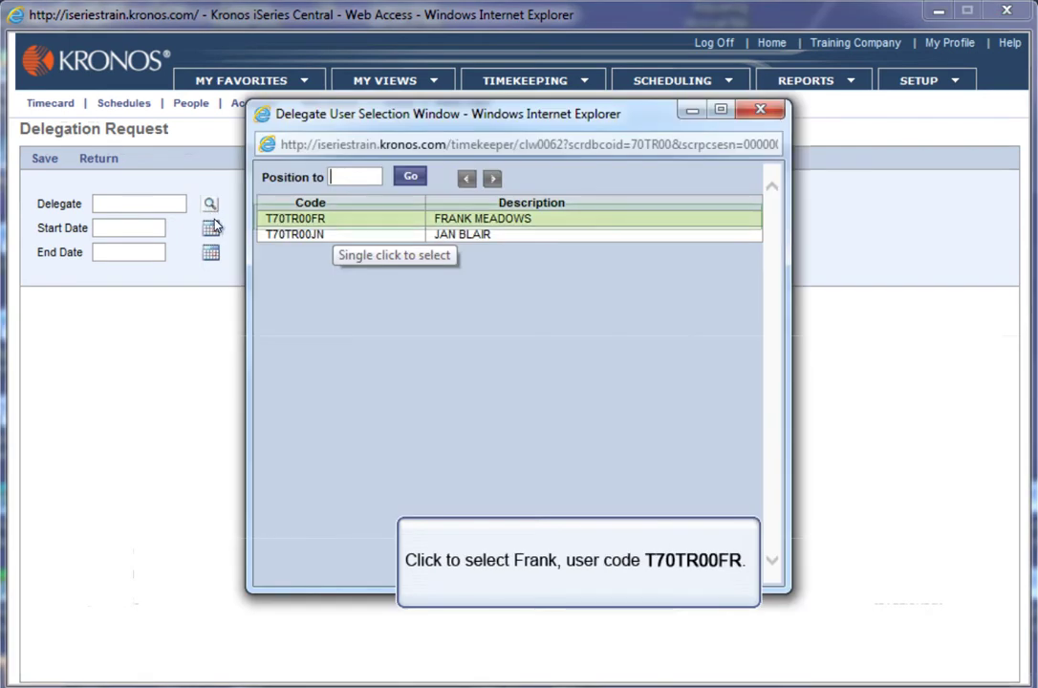
pyautogui.click(320, 221)
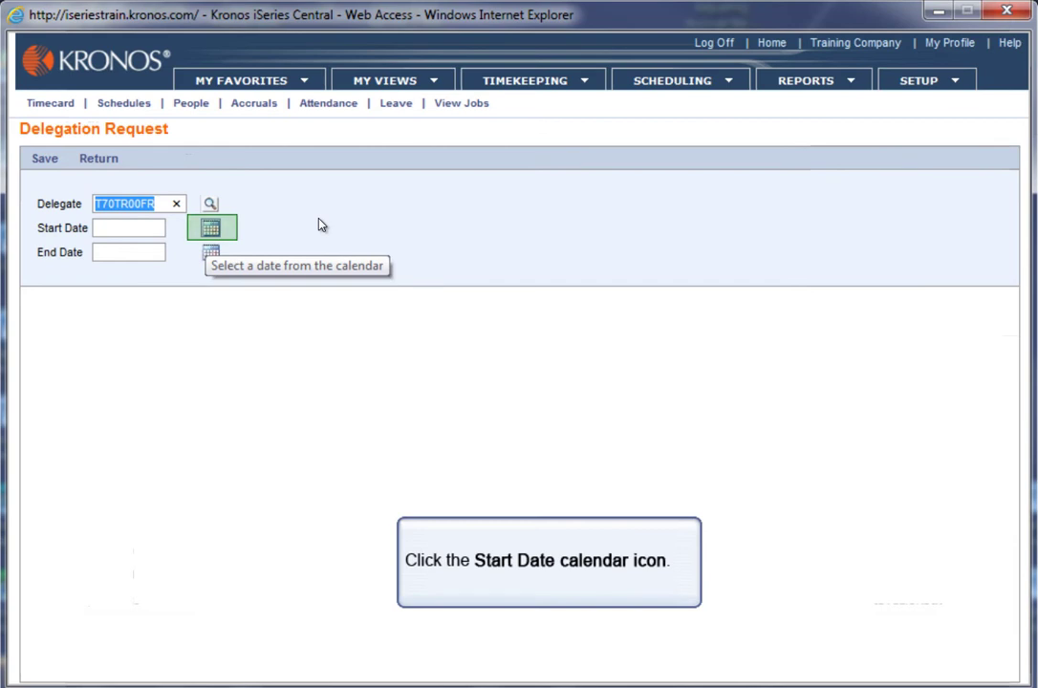
pyautogui.click(213, 230)
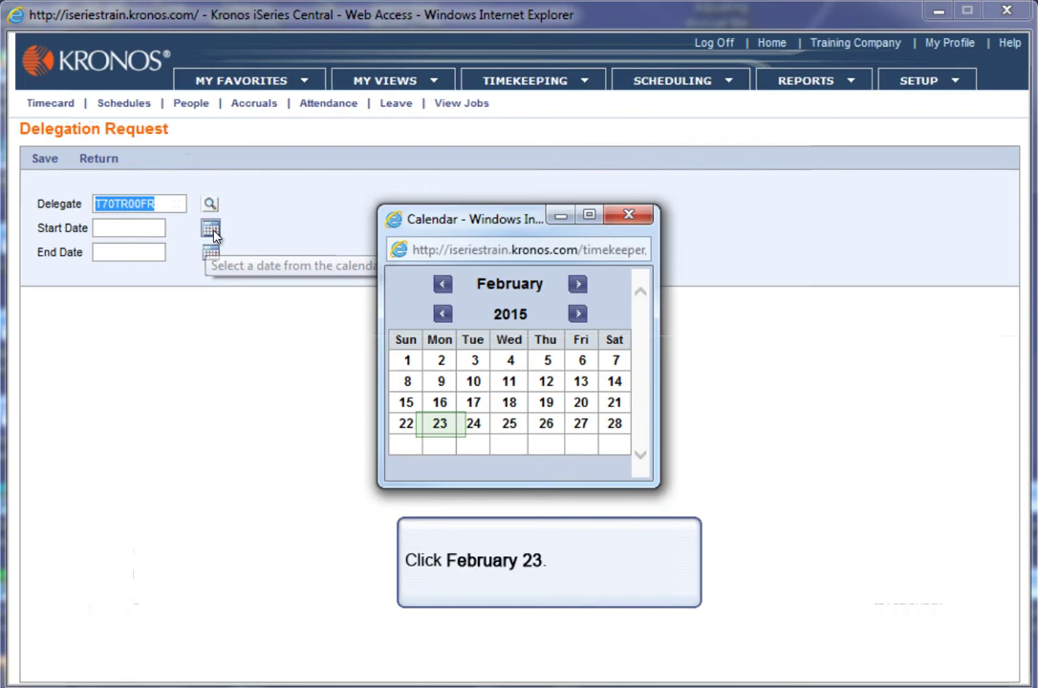
pyautogui.click(443, 433)
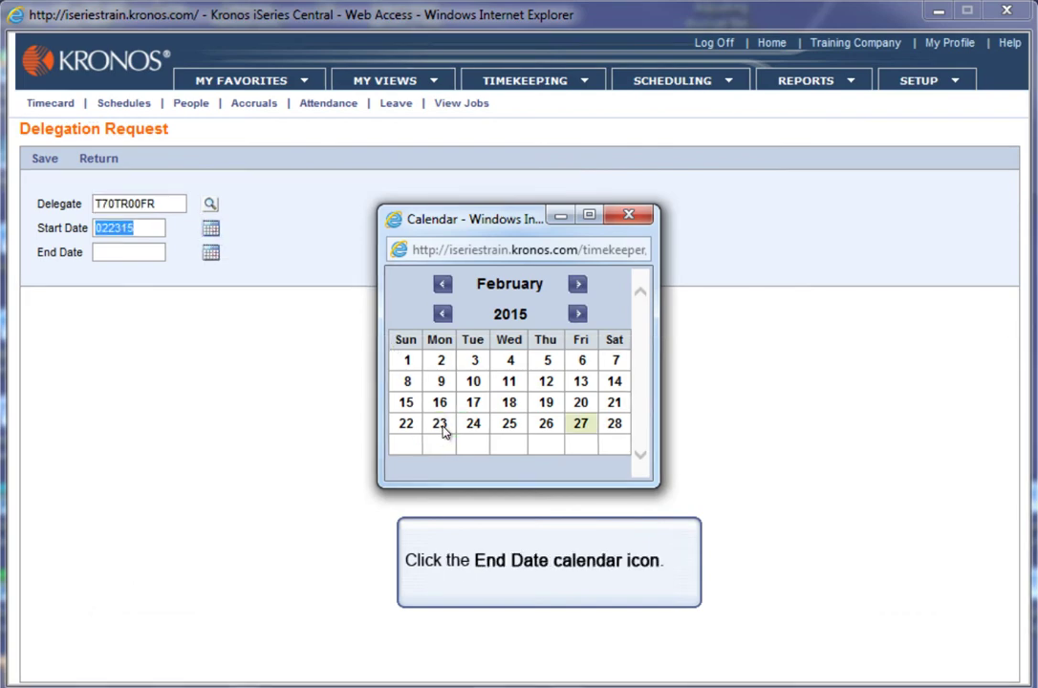
pyautogui.click(211, 255)
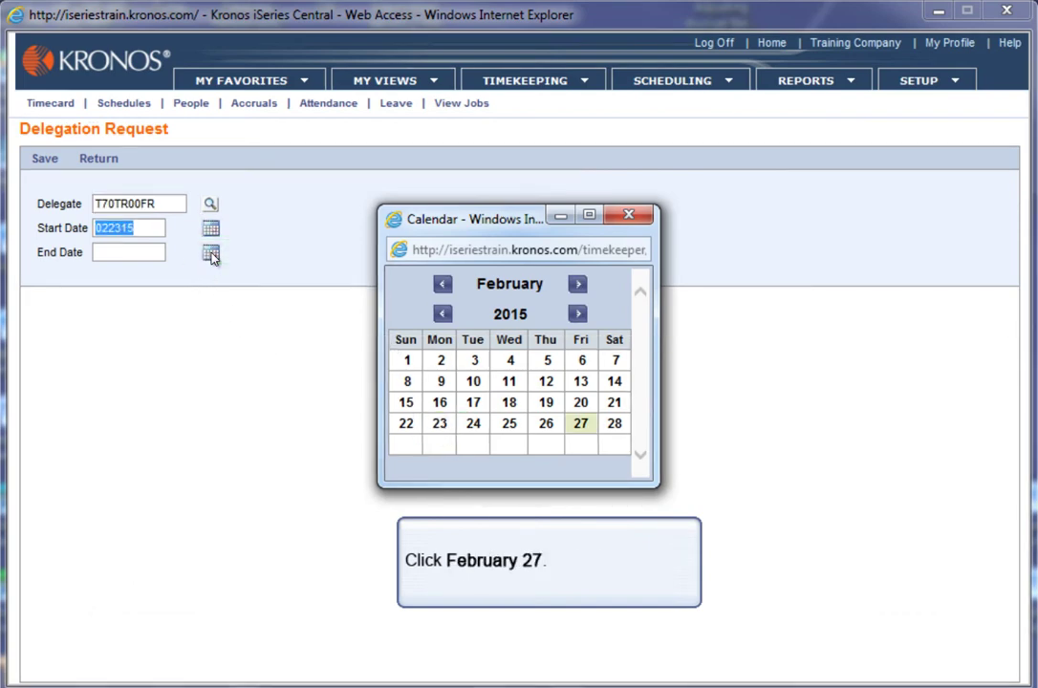
pyautogui.click(583, 426)
pyautogui.click(40, 157)
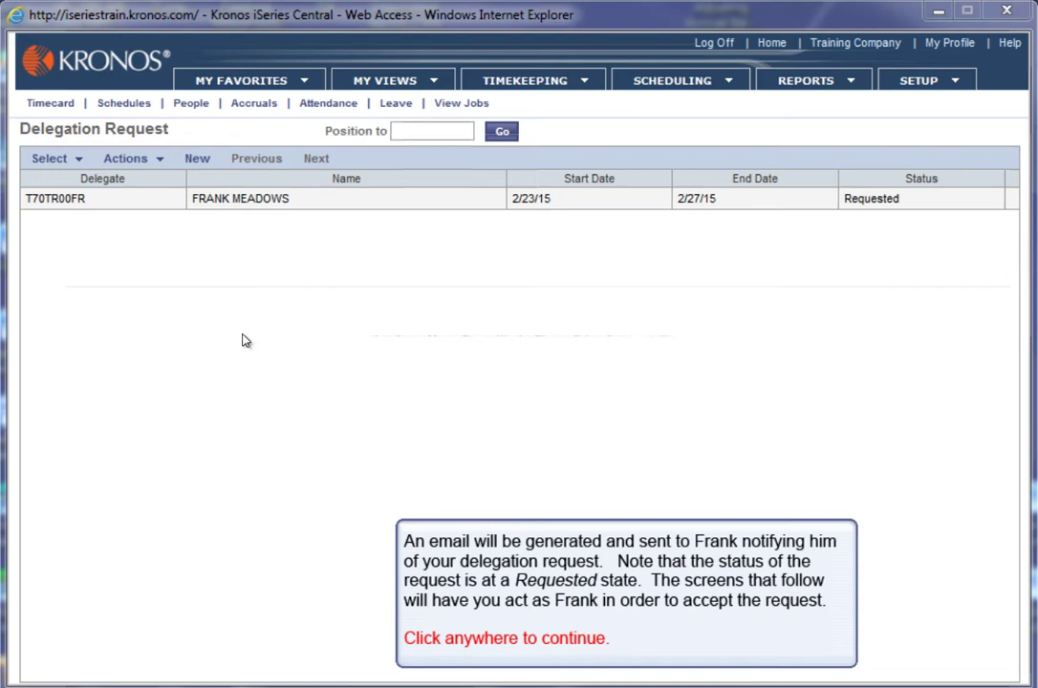
# - As the delegate, open Respond to Request and accept the instructor's 2/23/15–2/27/15 request
pyautogui.click(452, 453)
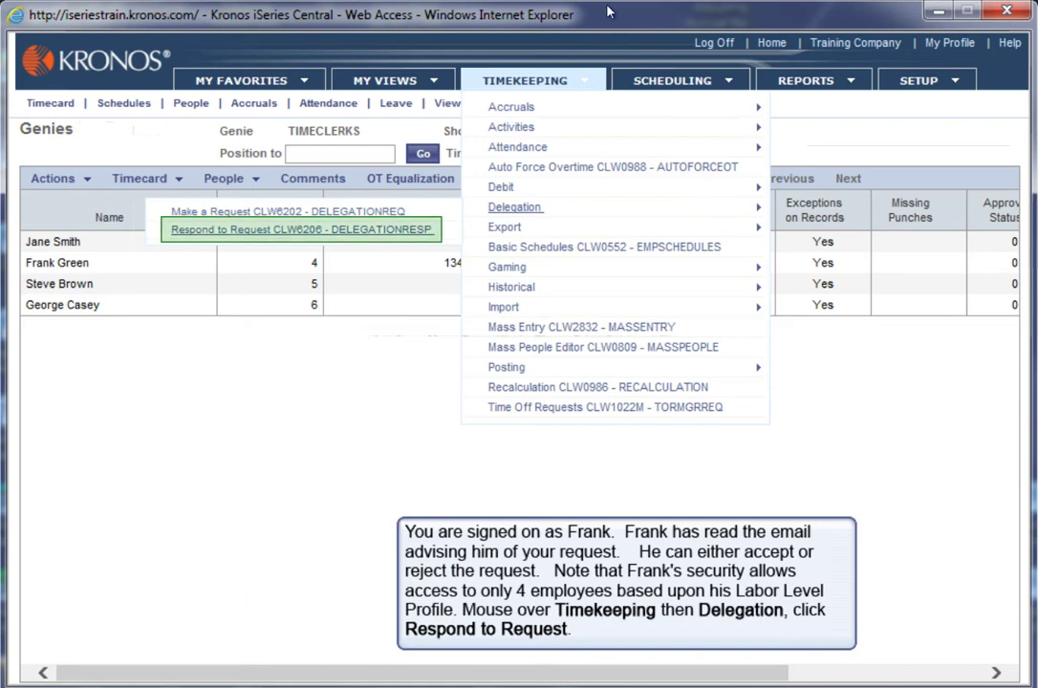
pyautogui.click(293, 230)
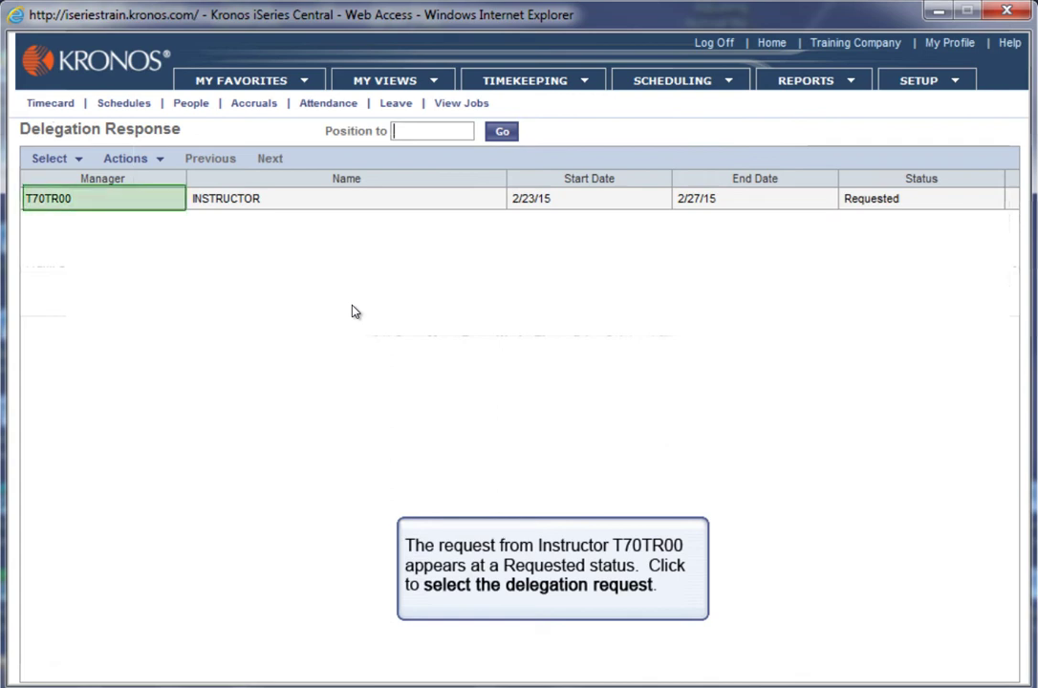
pyautogui.click(60, 211)
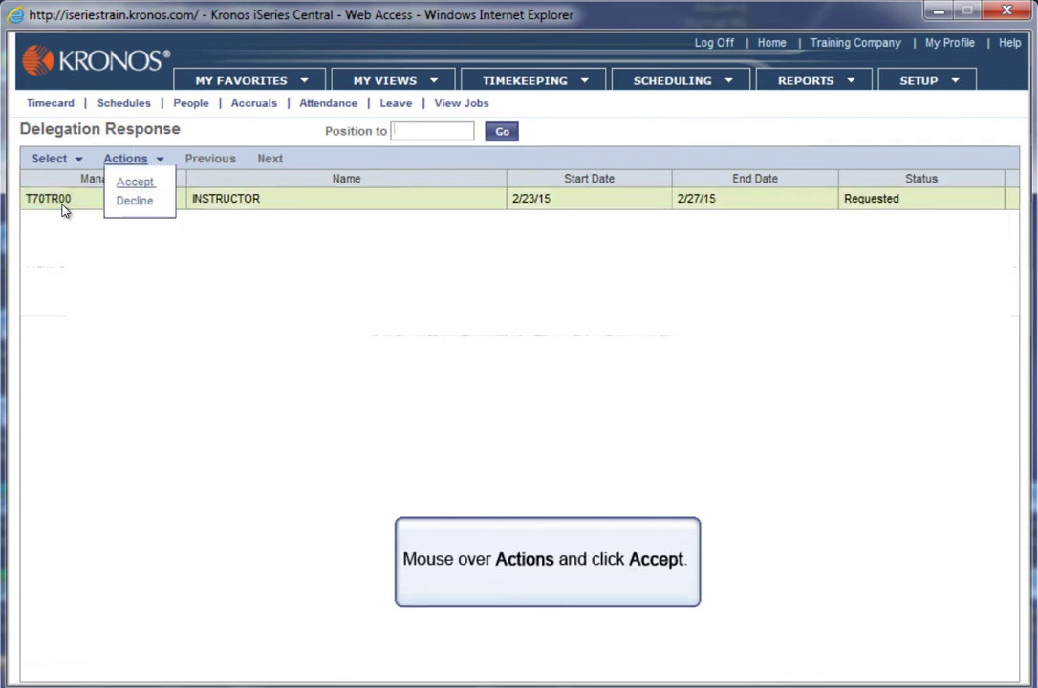
pyautogui.click(140, 189)
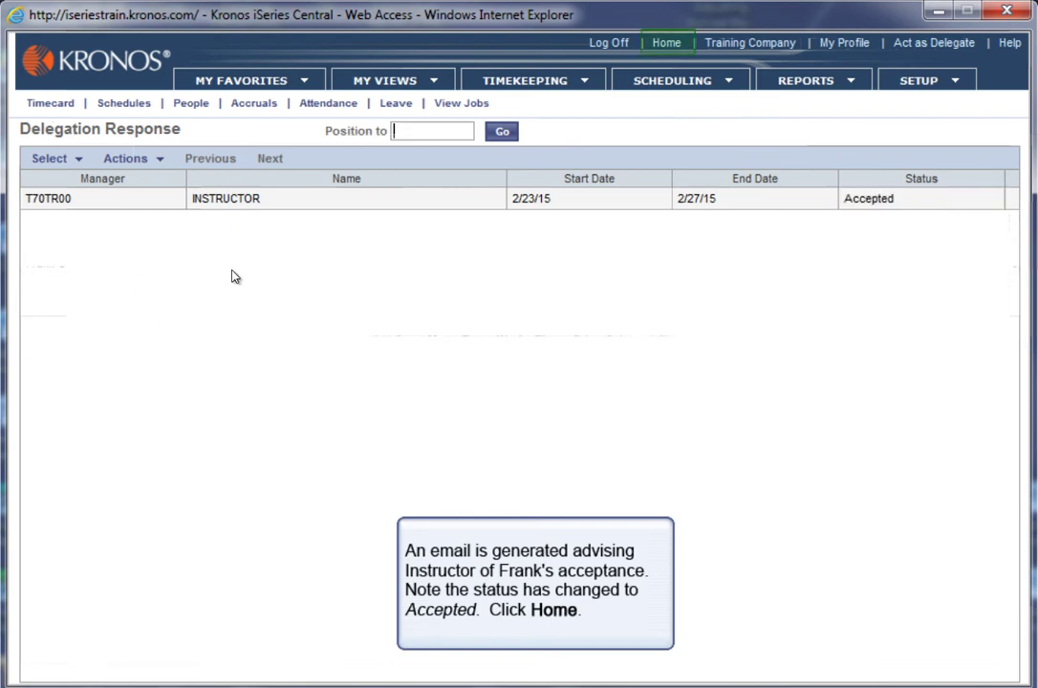
# - From the home employee list, act as delegate for INSTRUCTOR to reveal the timeclerks' full employee list
pyautogui.click(670, 44)
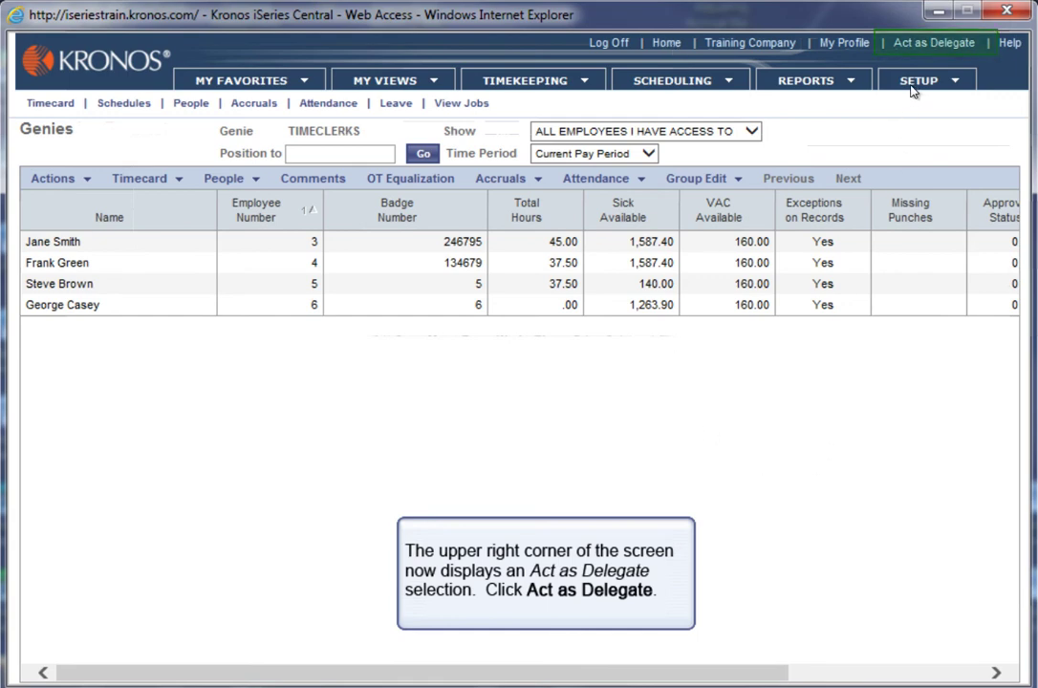
pyautogui.click(934, 44)
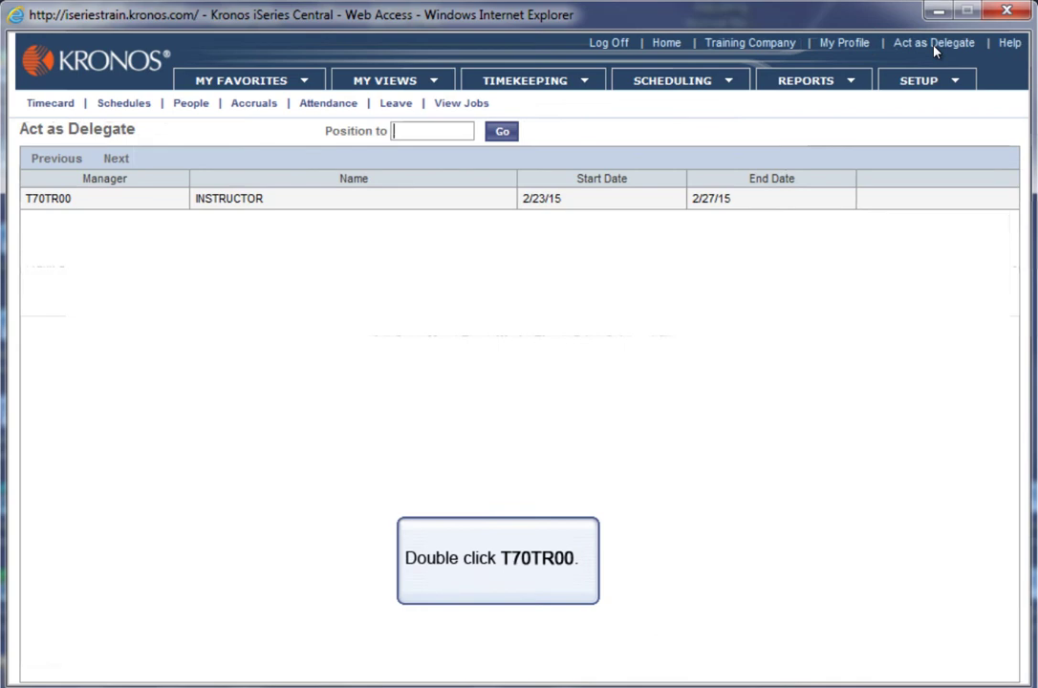
pyautogui.doubleClick(54, 210)
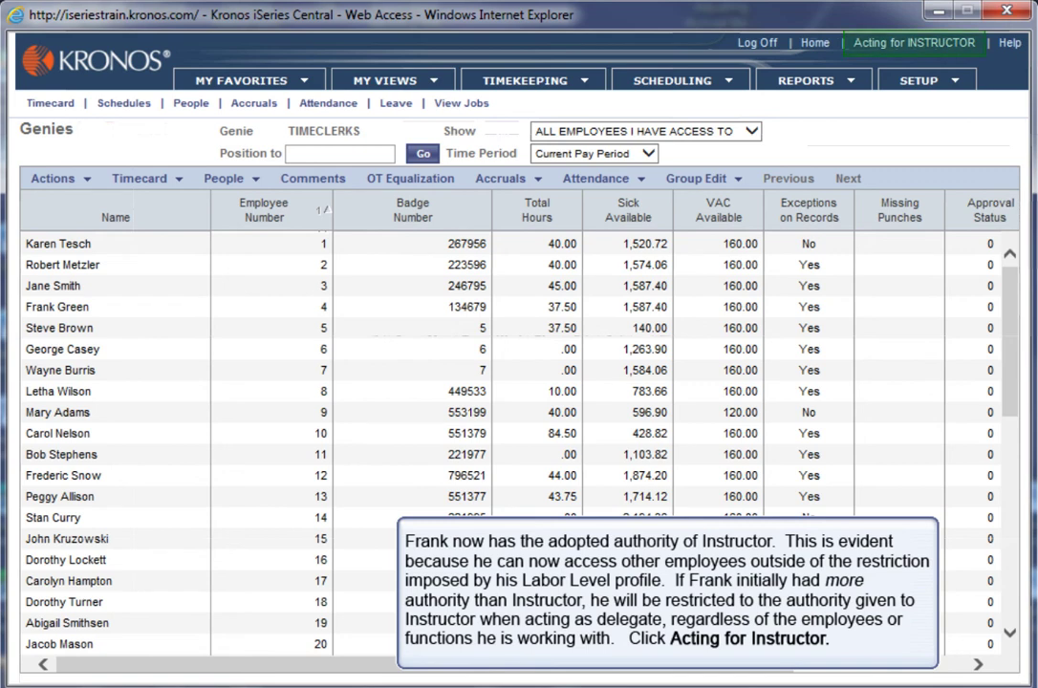
# - End acting for INSTRUCTOR and bring up the 2/23/15–2/27/15 delegation on the Act as Delegate page
pyautogui.click(916, 43)
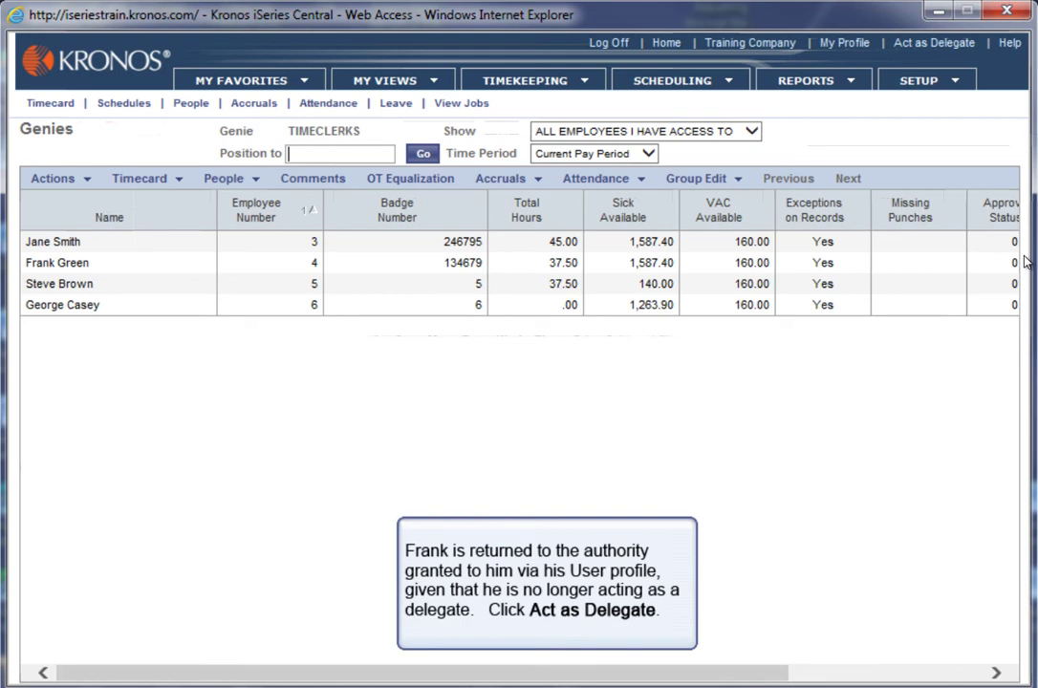
pyautogui.click(930, 45)
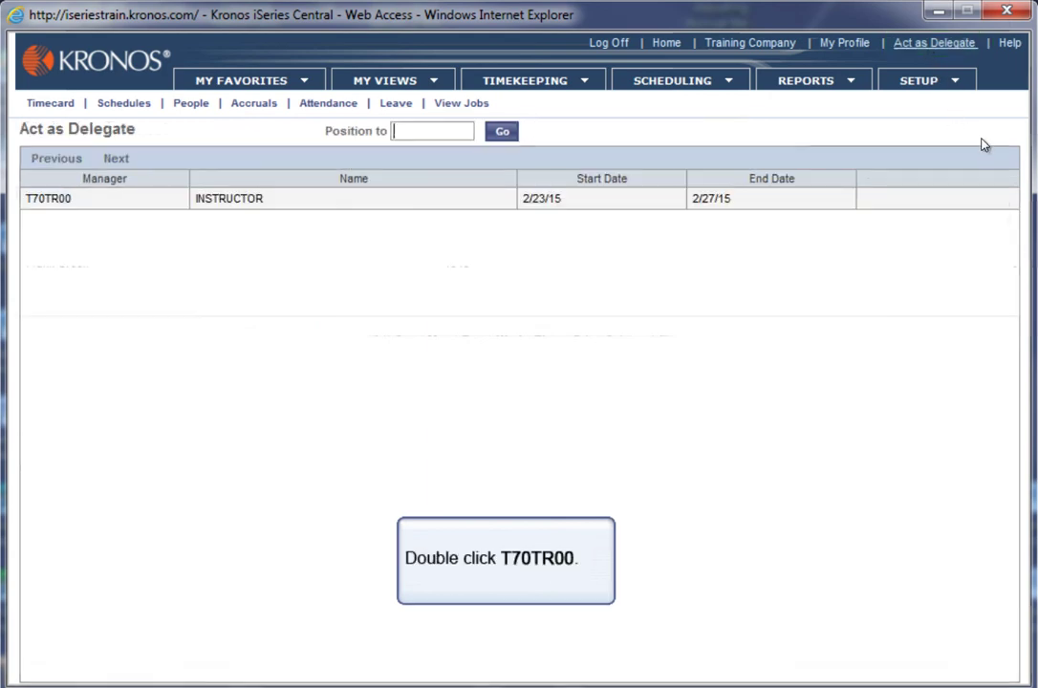
# - Resume acting for INSTRUCTOR, confirm the 2/23/15–2/27/15 request reads Accepted, then return Home
pyautogui.doubleClick(59, 202)
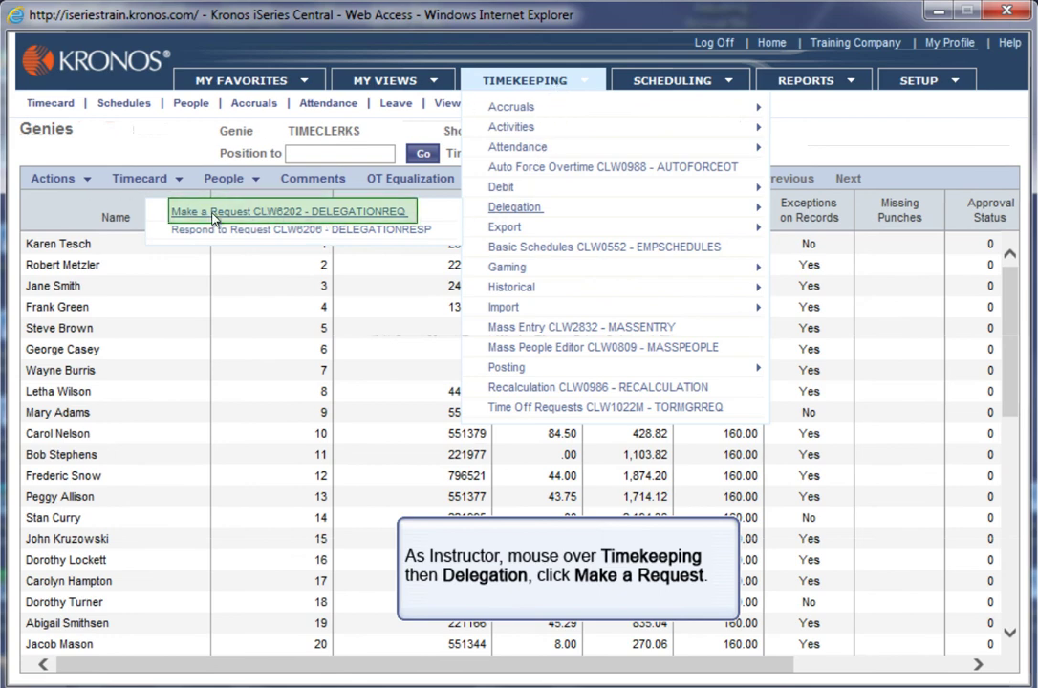
pyautogui.click(215, 219)
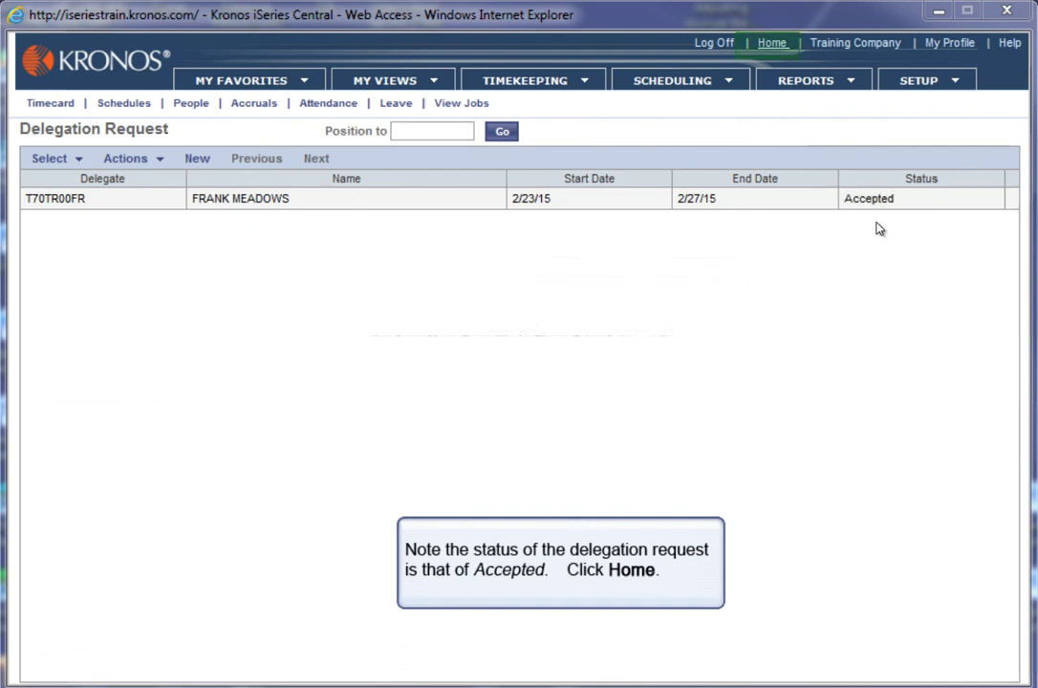
pyautogui.click(766, 44)
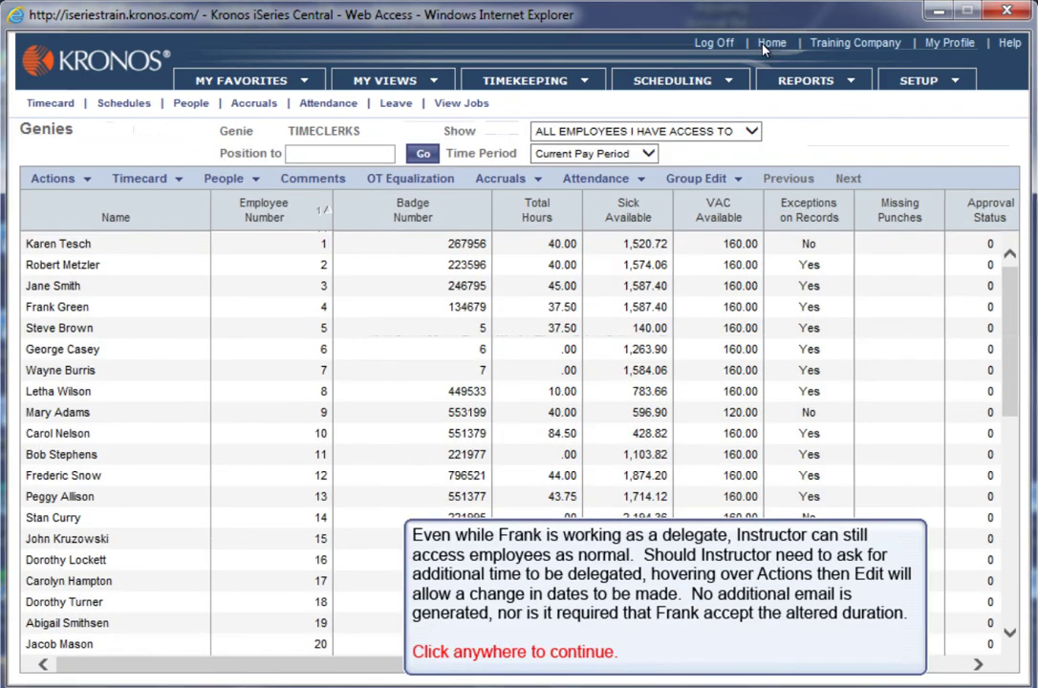